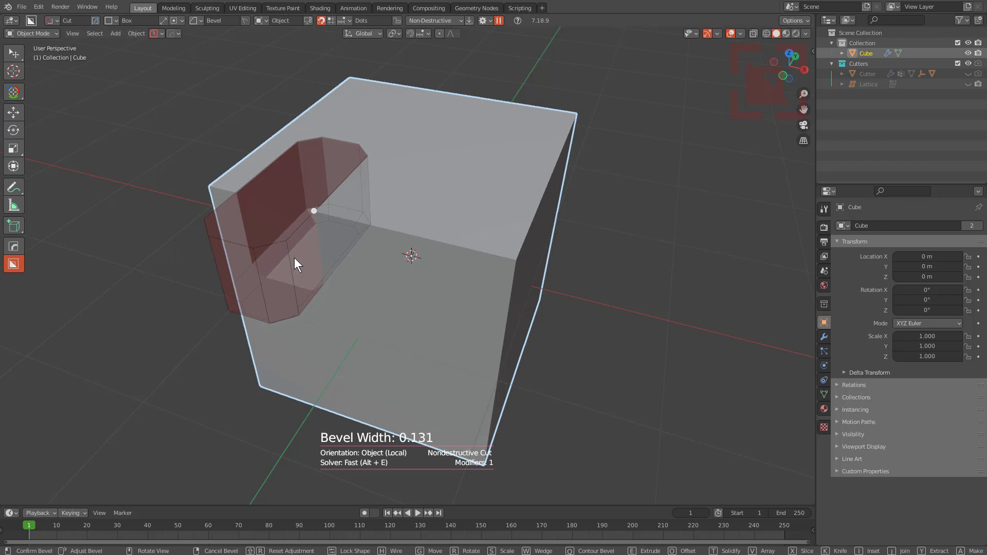
- Round the box cutter's corners by setting its bevel to 4 segments
scroll(257, 247, up, 4)
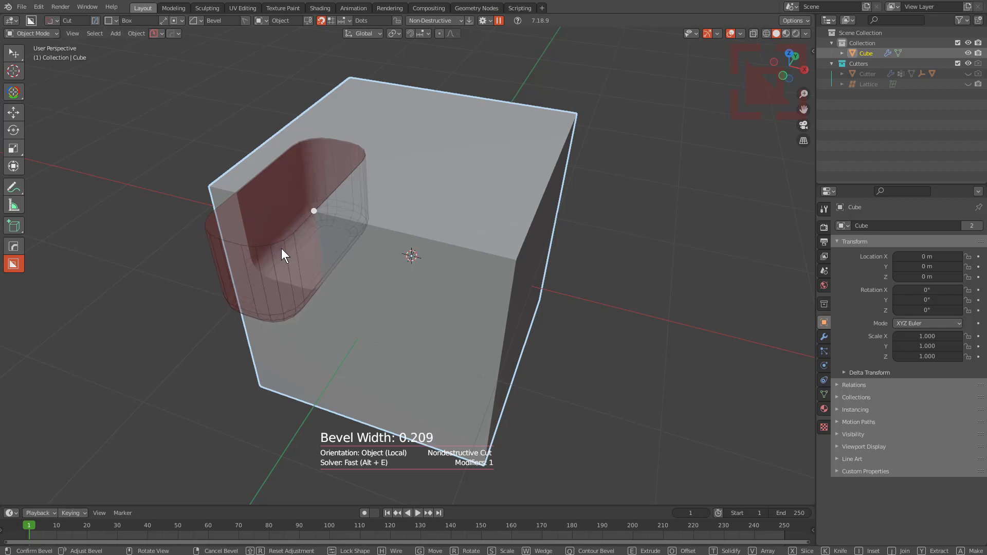
scroll(280, 248, up, 5)
scroll(279, 249, down, 10)
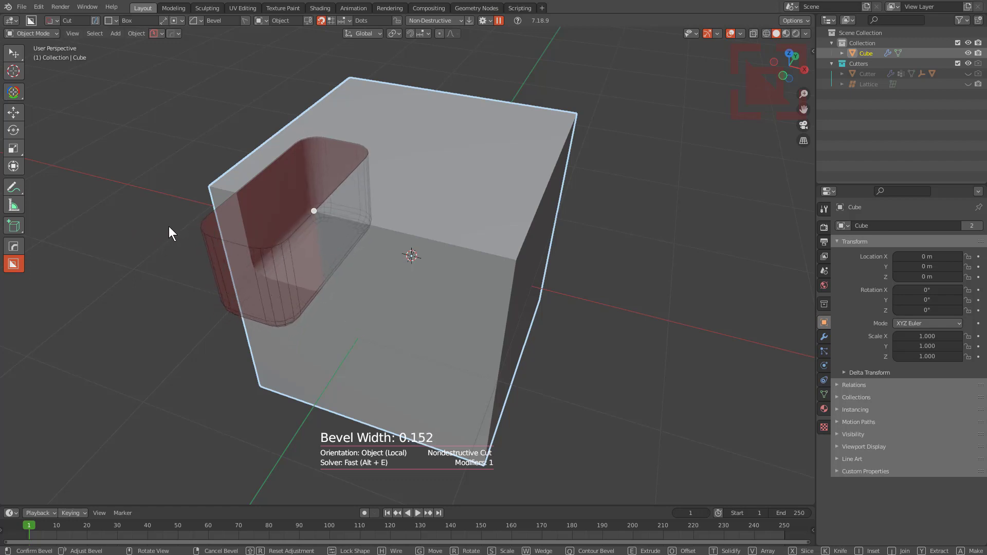
- Add a contour bevel to the box cutter, flip the cutter on its Z axis, and adjust the bevel width to about 0.238 m
key(q)
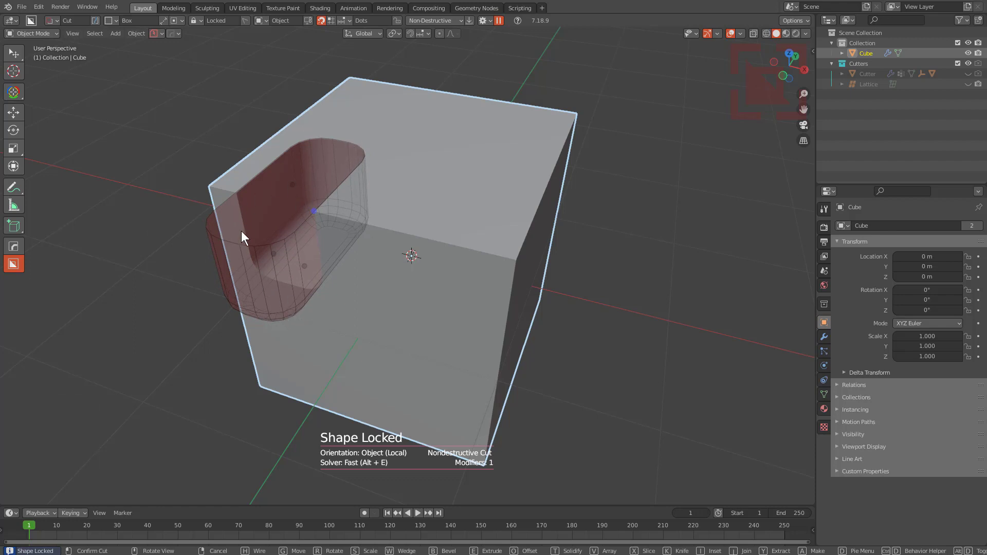
key(shift+f)
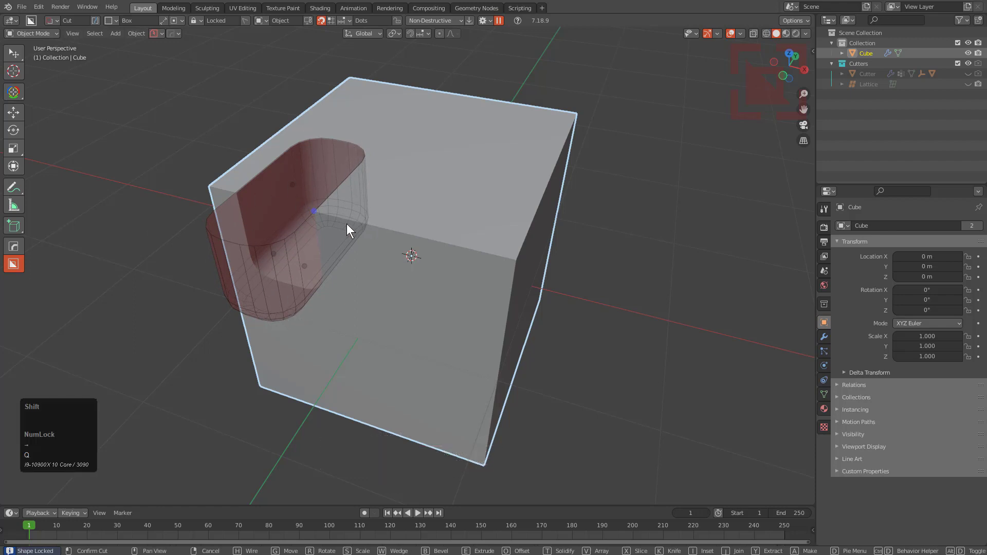
key(f)
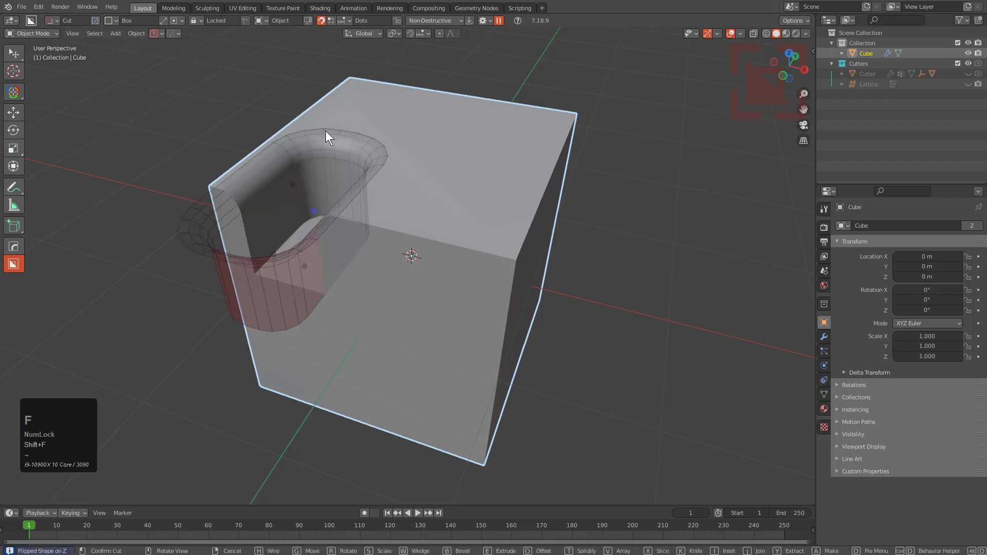
drag(313, 209, 279, 173)
click(279, 172)
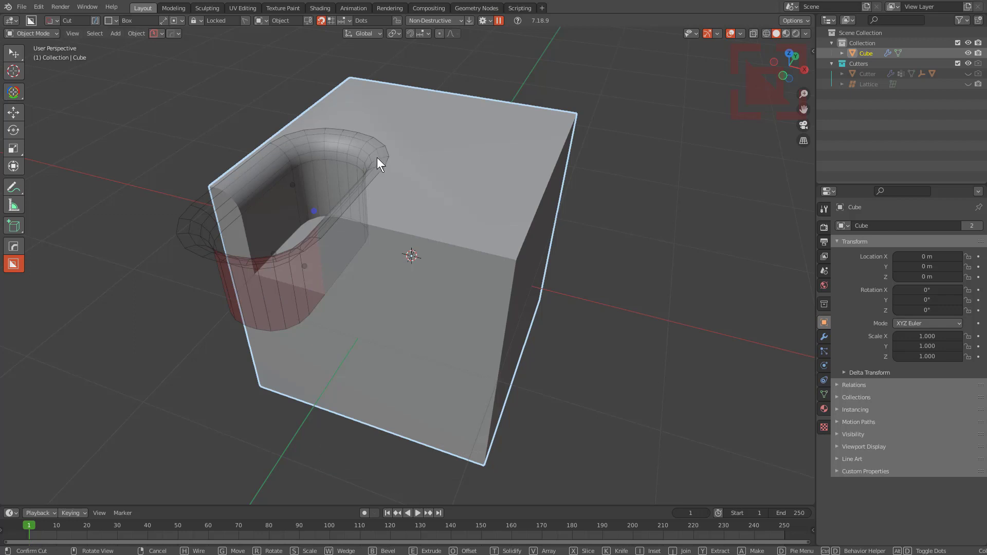
- Try an unlocked second bevel with 1 segment and a width of 0.408, and discard the whole cut
middle_drag(381, 162, 391, 183)
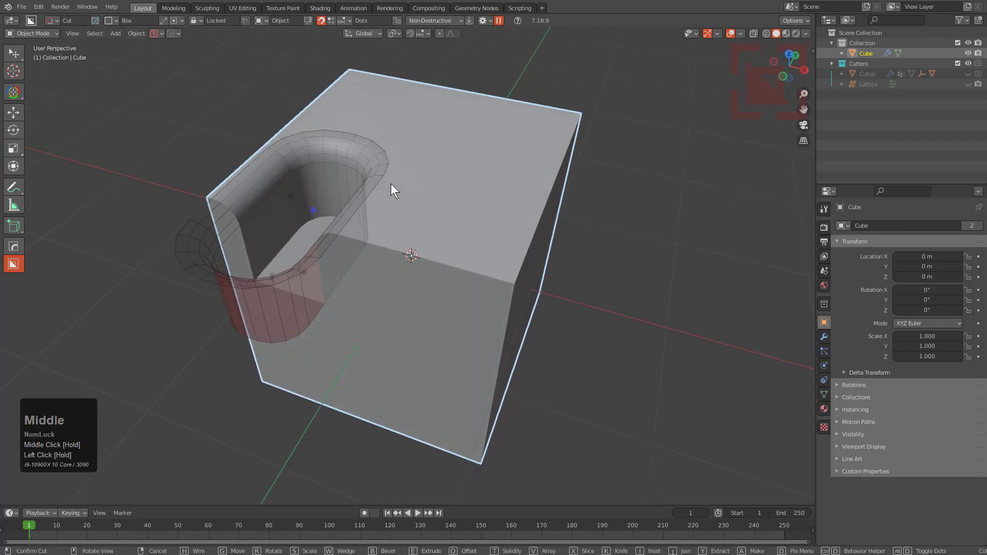
key(d)
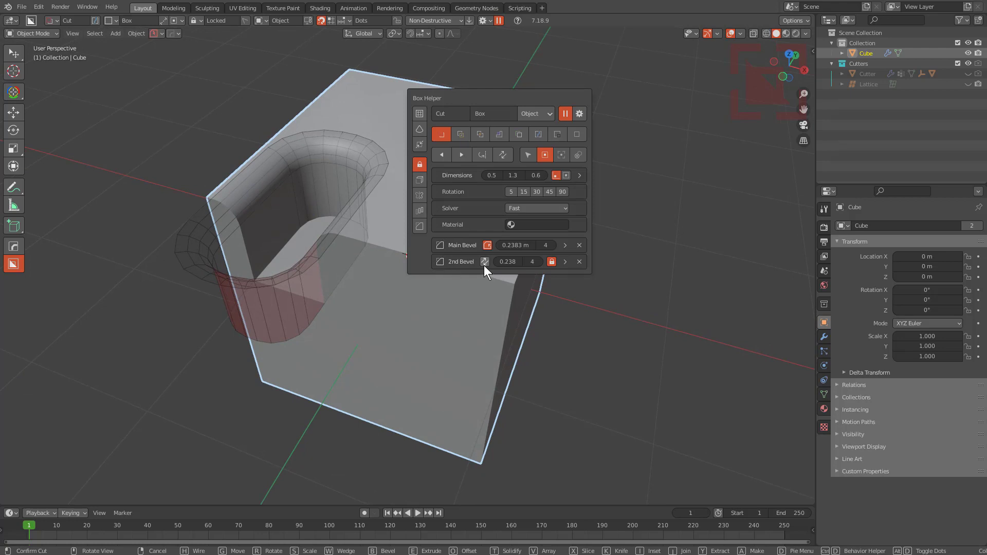
mouse_move(528, 262)
mouse_down()
mouse_move(496, 261)
mouse_move(526, 261)
mouse_up()
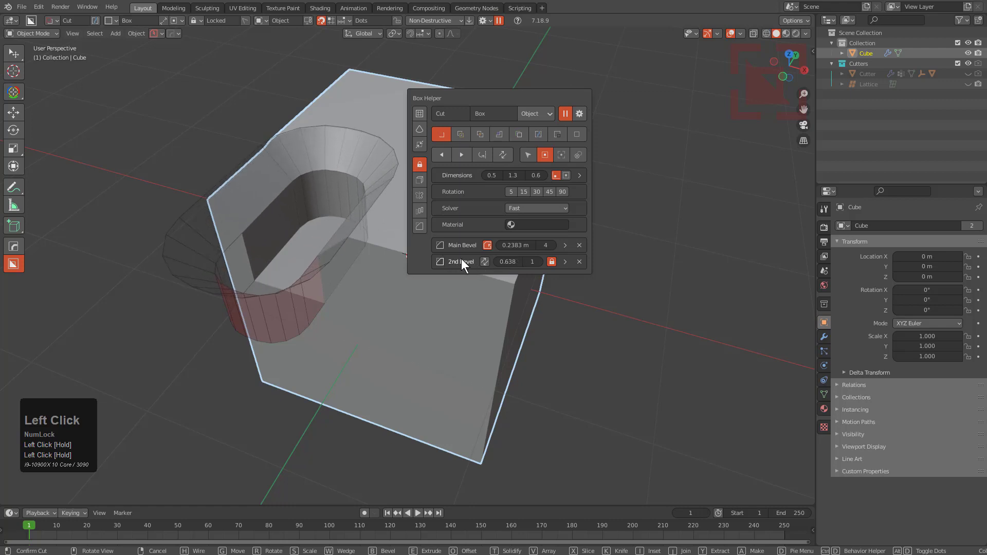
click(552, 261)
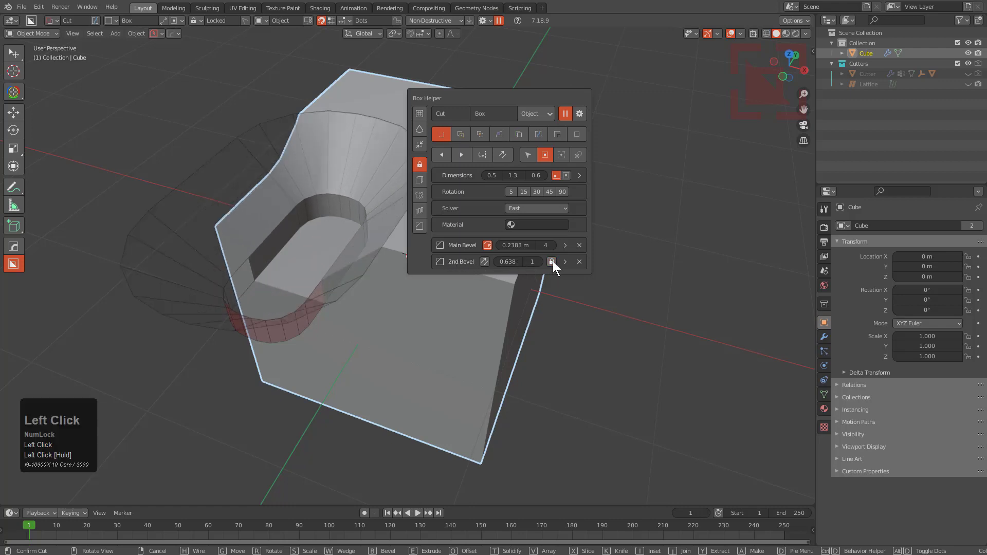
drag(499, 262, 466, 261)
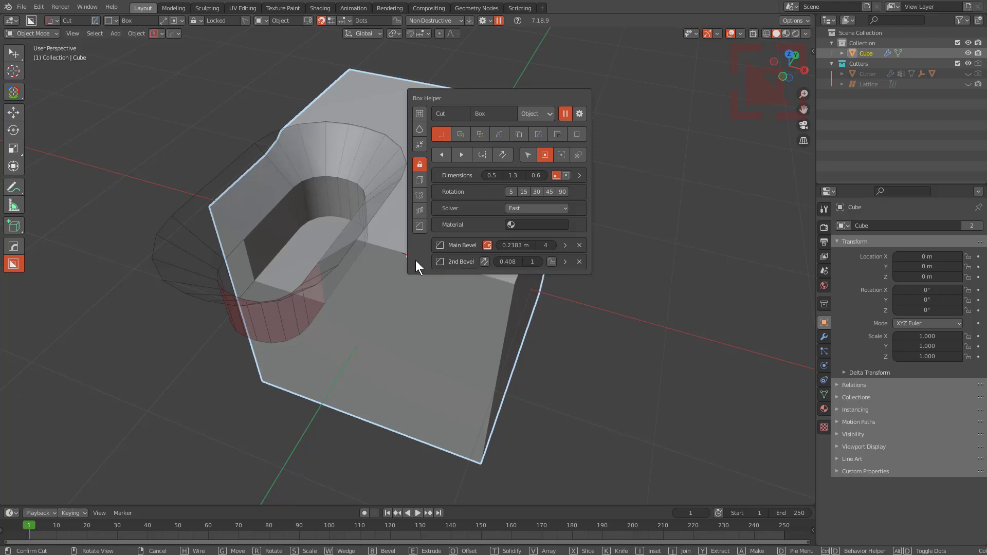
right_click(365, 216)
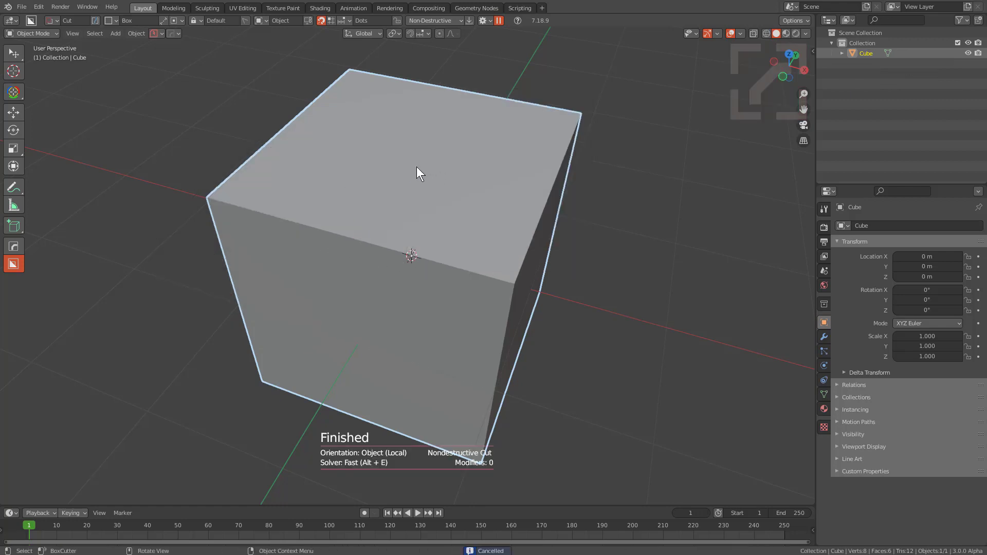
- Draw a box cutter of about 1.1 × 0.4 × 0.7 m across the cube's top edge and bevel its corners with 5 segments
drag(433, 183, 584, 266)
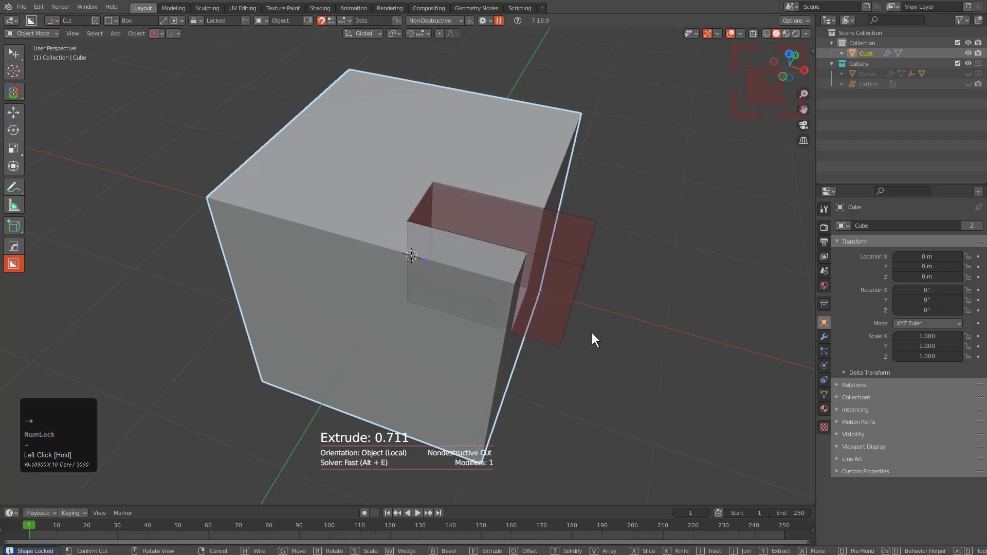
middle_drag(591, 332, 495, 188)
key(d)
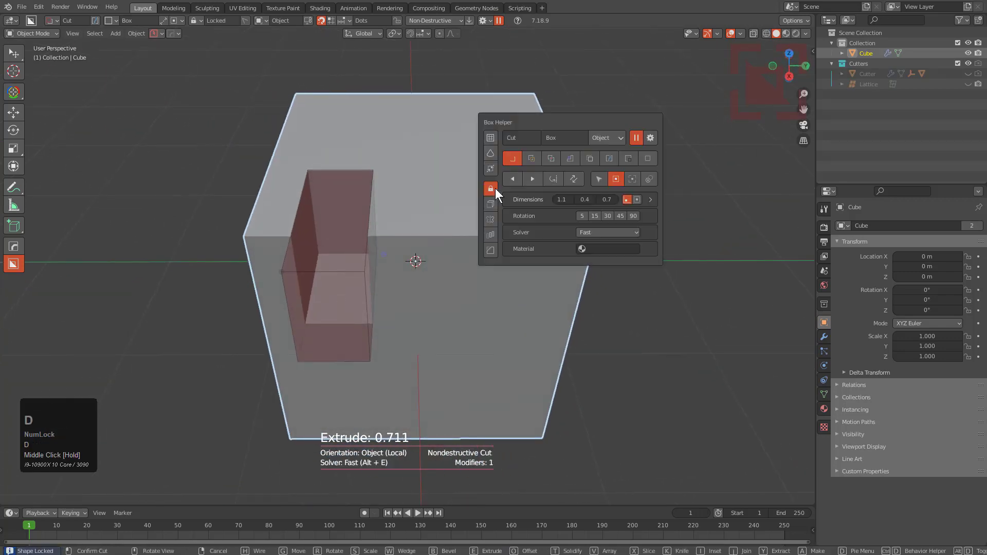
click(491, 250)
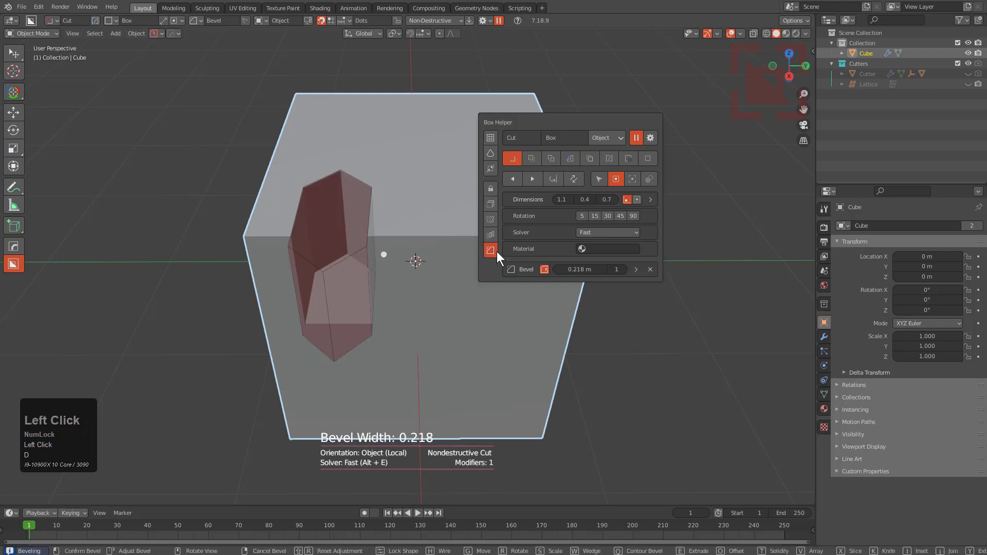
ctrl+scroll(615, 270, up, 4)
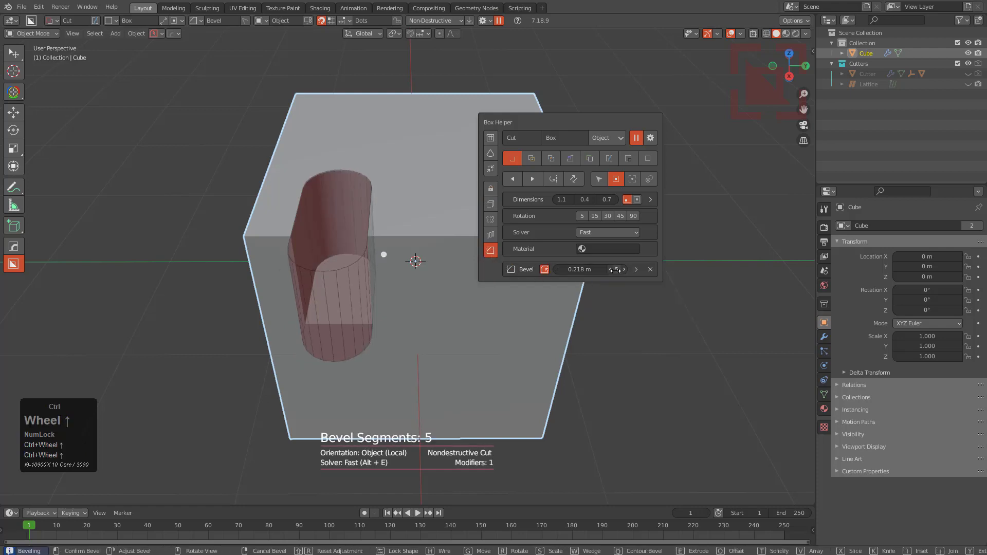
- Add a second bevel with 1 segment to the box cutter and flip the cutter on its local Z axis
click(543, 269)
click(544, 270)
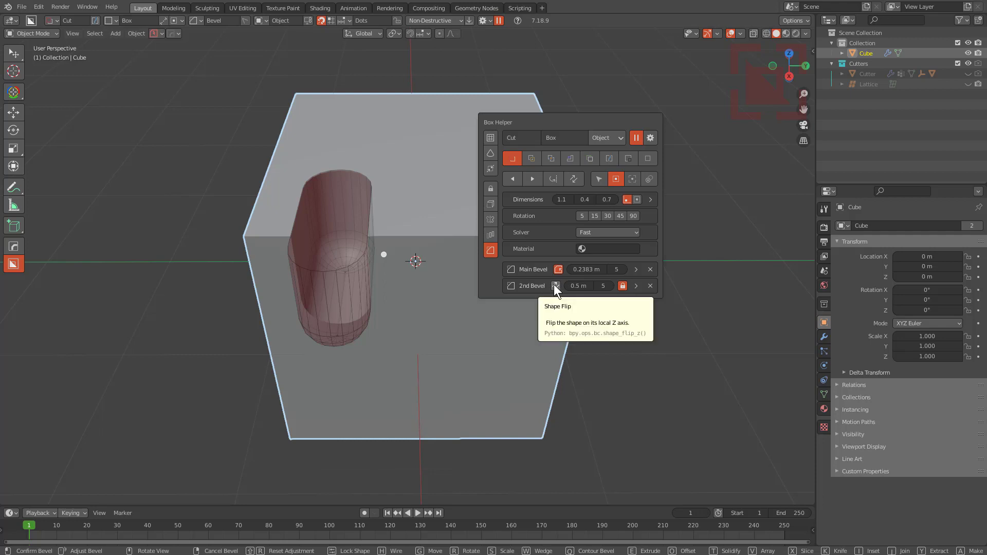
click(553, 285)
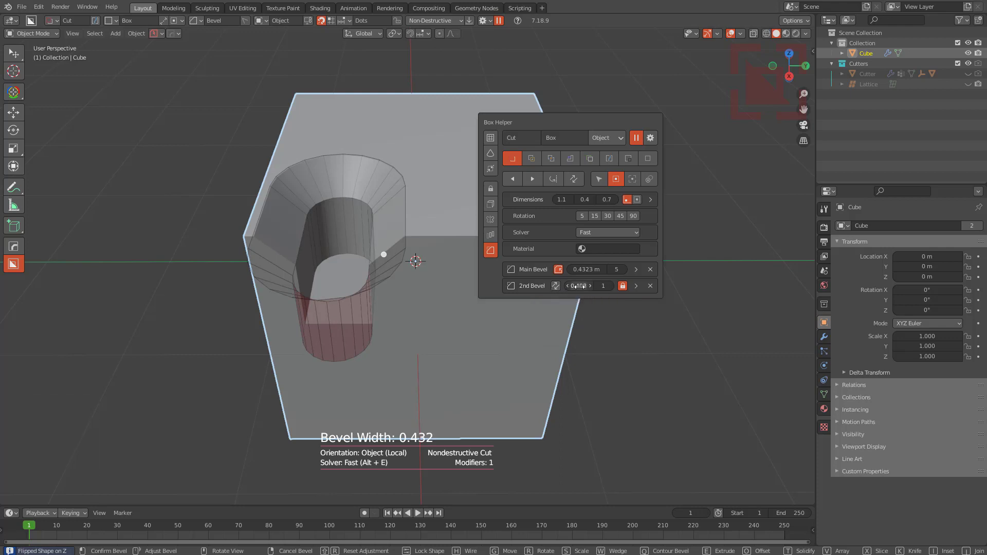
- Set the second bevel's width to 0.178, keep its lock on, and apply the box cut to the cube
drag(579, 286, 526, 263)
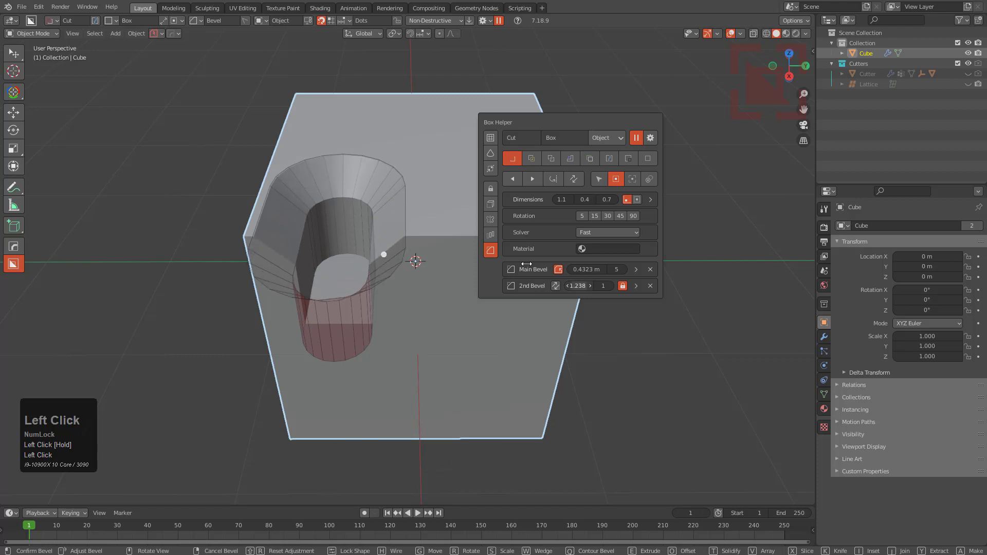
drag(582, 286, 569, 286)
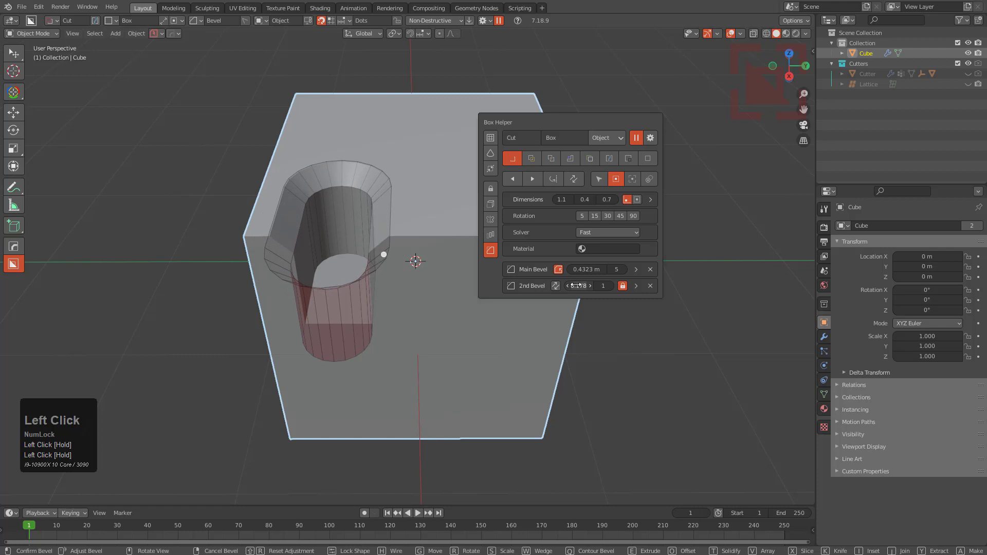
click(623, 286)
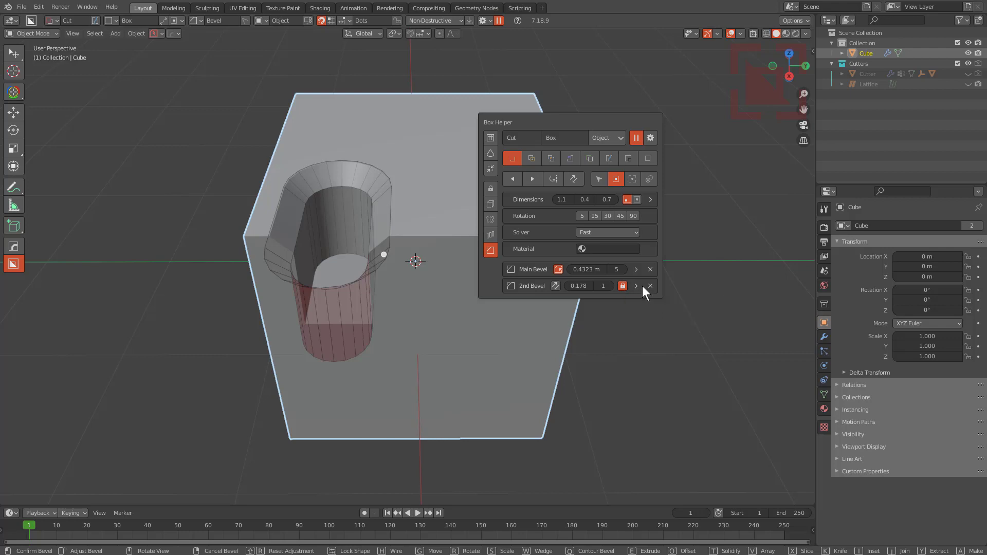
click(468, 245)
click(381, 186)
- Draw a 32-sided circle cutter about 0.64 m wide on the side face beside the box cut and extrude it about 0.51 m
key(d)
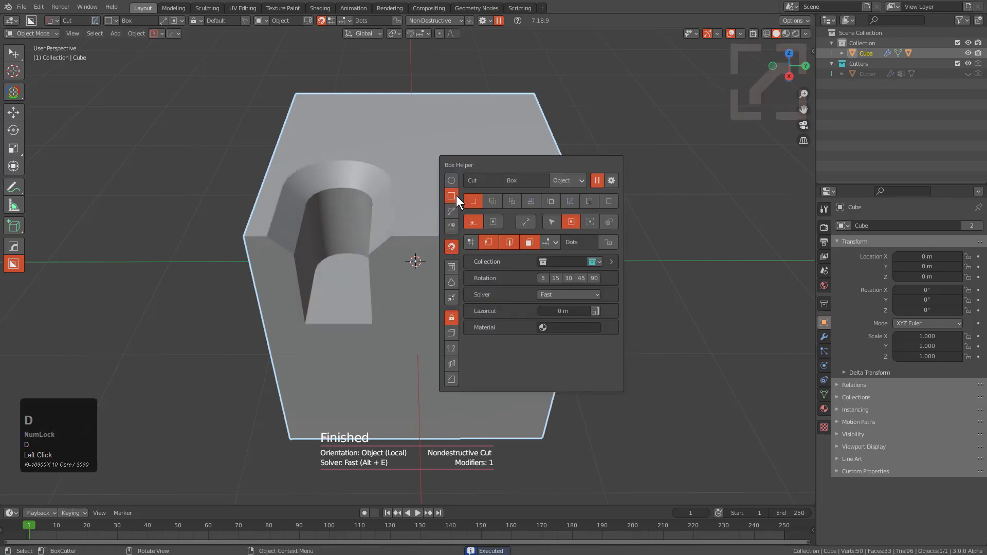
click(451, 179)
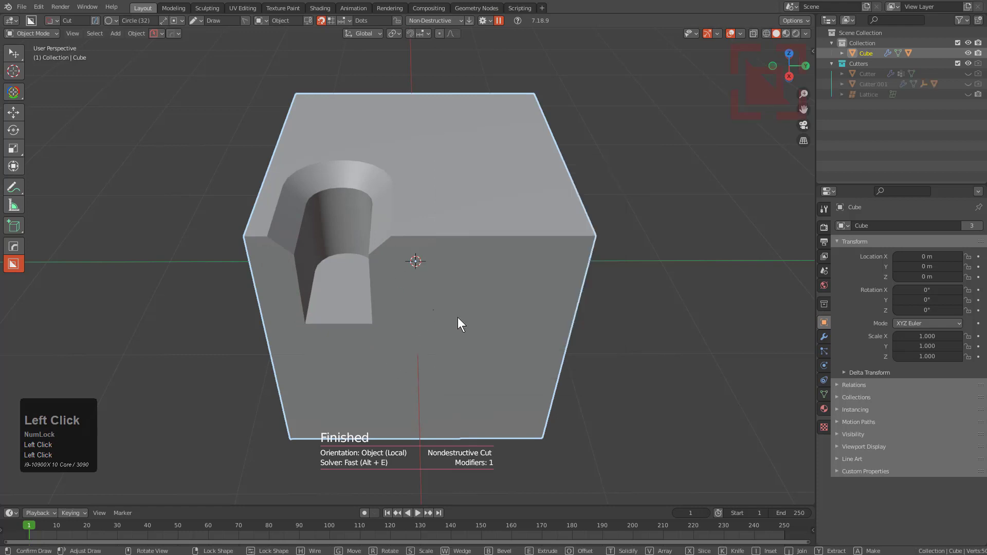
drag(380, 270, 483, 337)
click(461, 252)
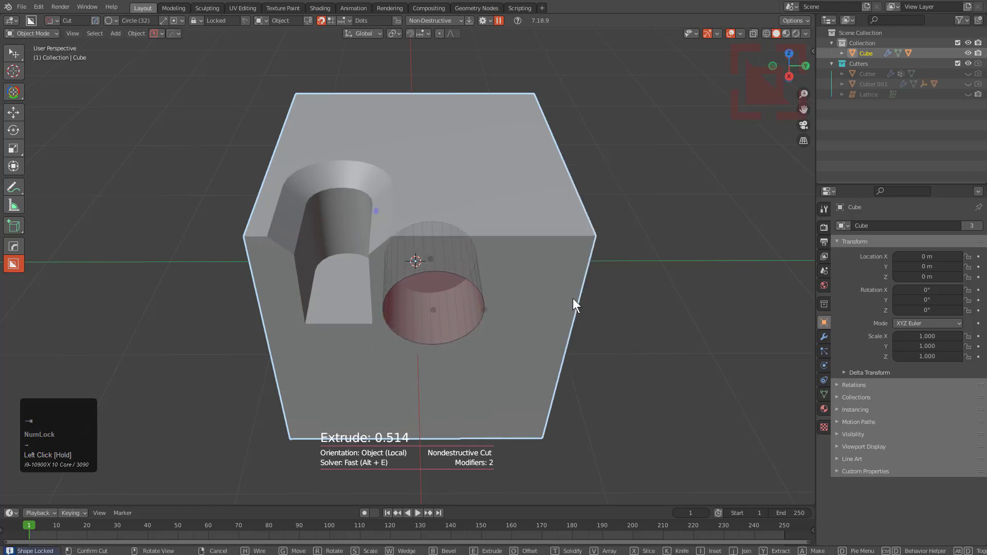
- Add a 1-segment bevel to the circle cutter, flip it on Z so its opening flares outward, and apply the cut
key(d)
click(568, 347)
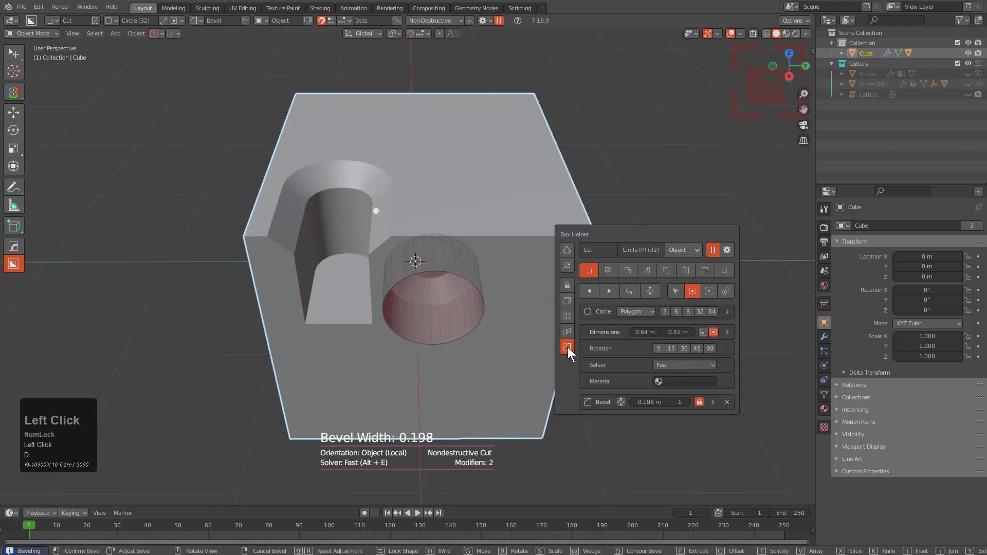
click(621, 402)
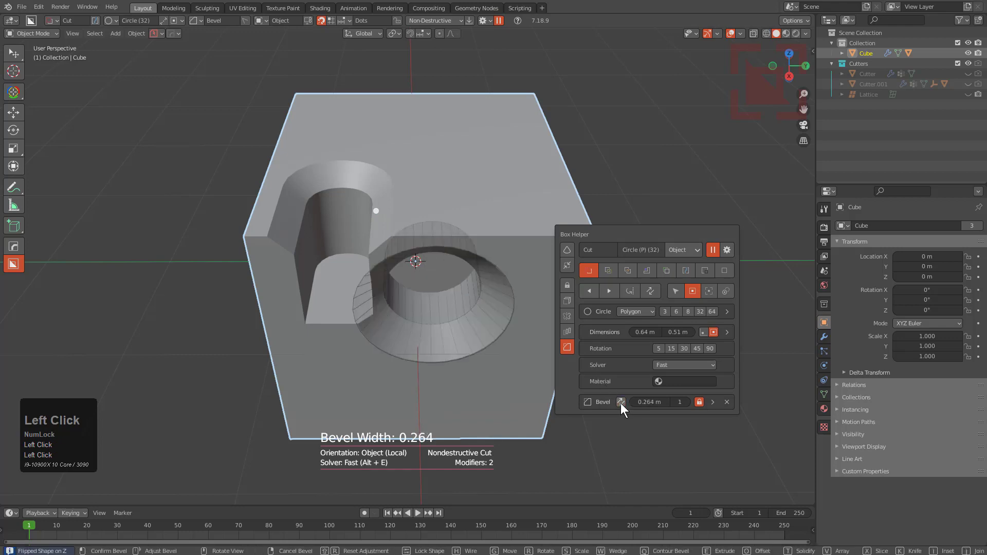
mouse_move(648, 403)
mouse_down()
mouse_move(625, 403)
mouse_move(653, 403)
mouse_up()
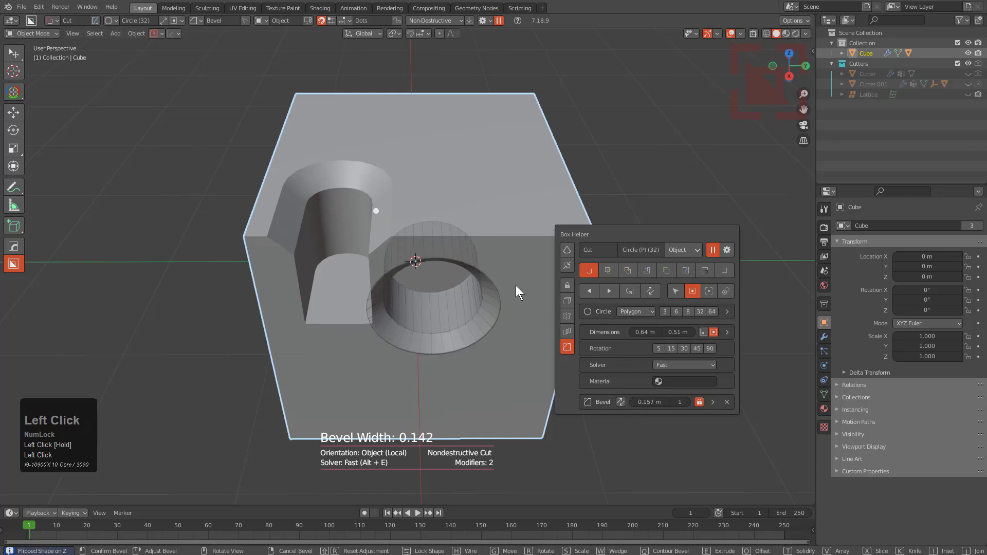
click(641, 271)
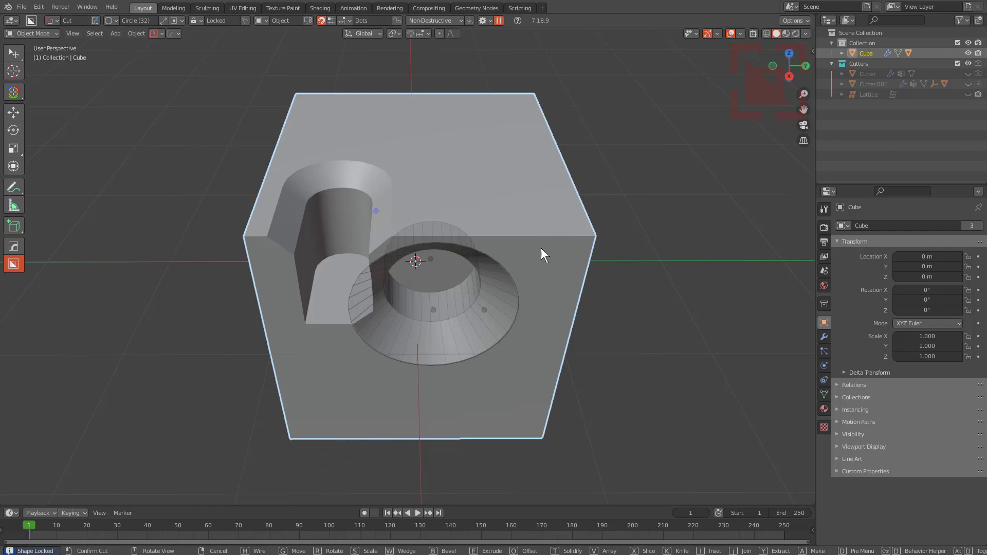
scroll(514, 278, up, 1)
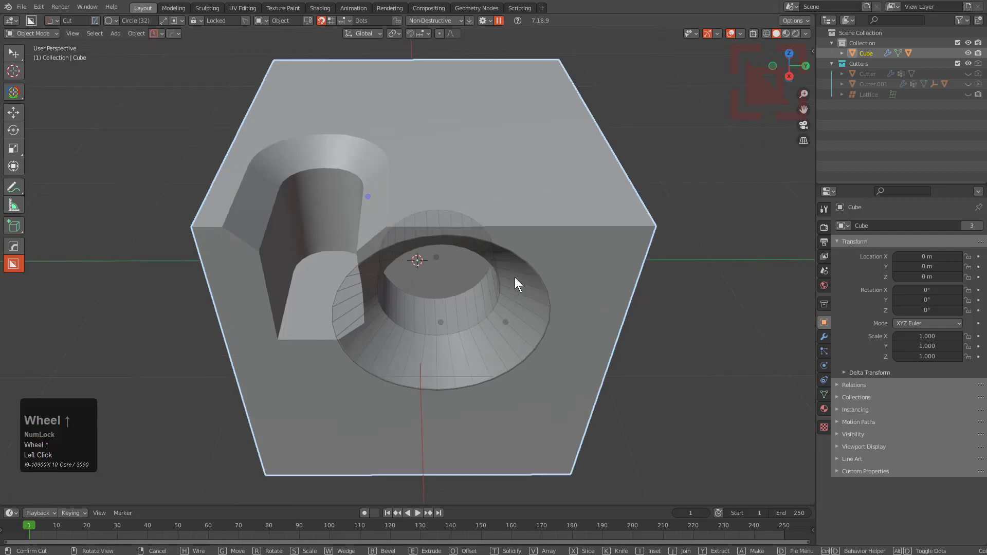
middle_drag(514, 277, 501, 248)
click(489, 256)
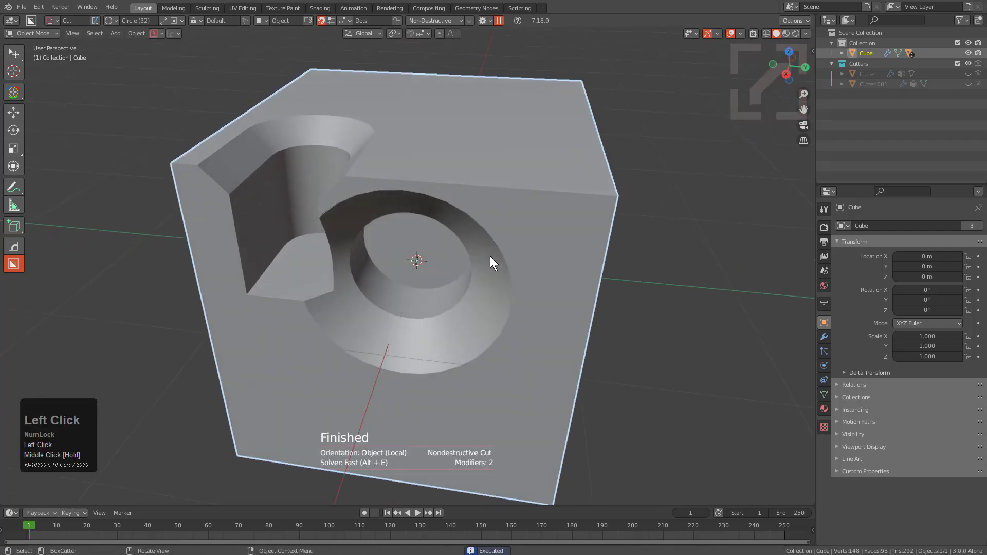
- Draw a stepped Ngon cutter about 1.31 by 1.61 m on the cube's uncut side face, extrude it about 0.28 m, and lock the shape
scroll(504, 277, down, 3)
middle_drag(509, 286, 424, 270)
scroll(431, 277, up, 2)
key(d)
click(430, 307)
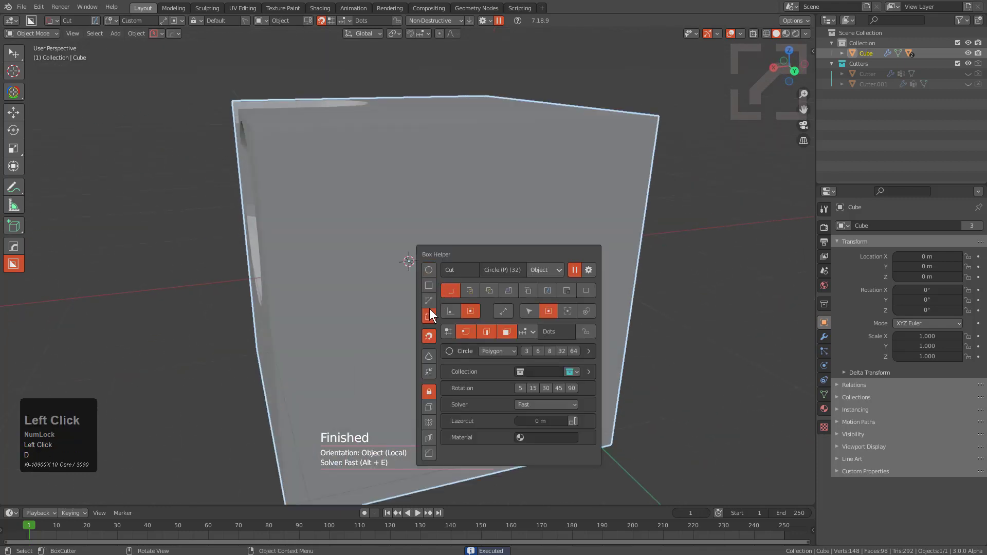
drag(288, 193, 421, 190)
click(420, 189)
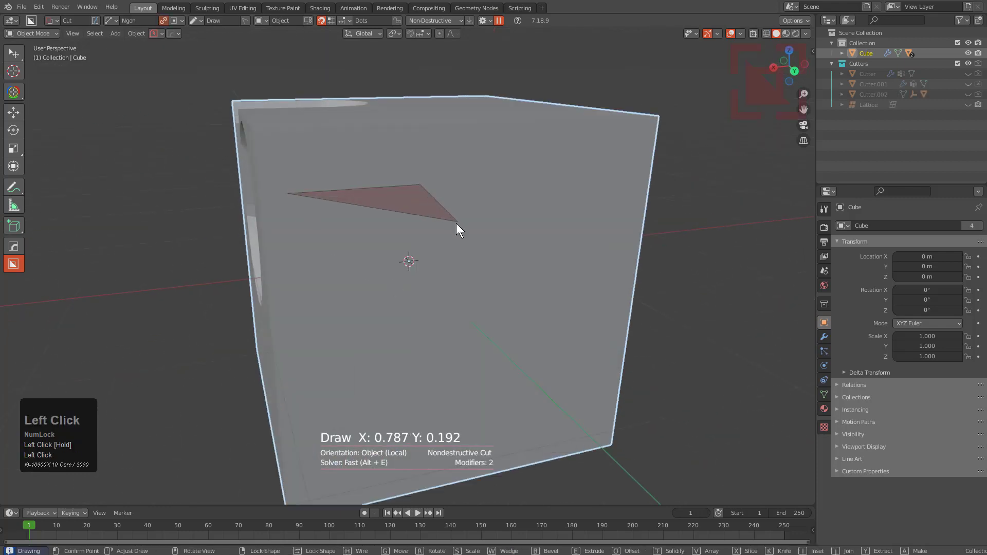
click(457, 222)
click(544, 213)
click(547, 332)
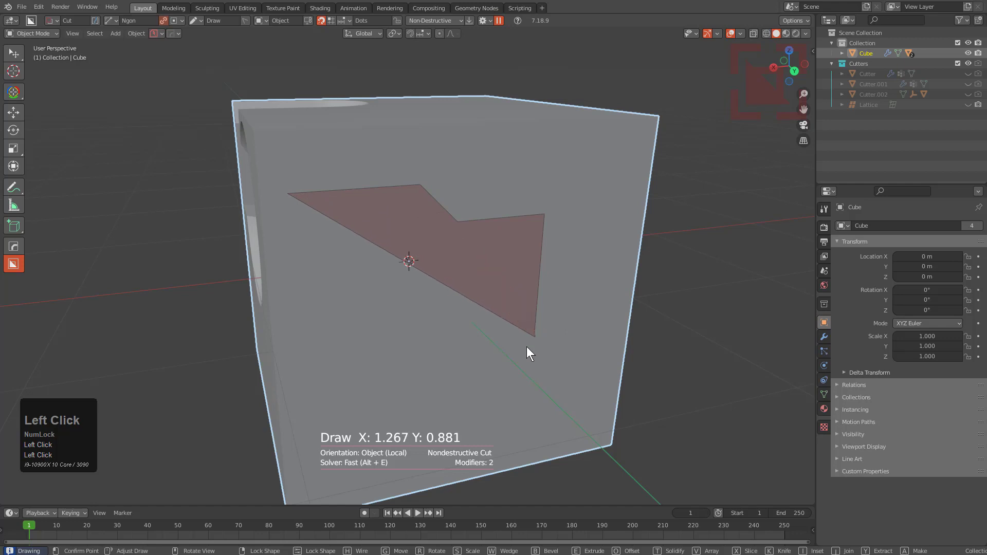
click(516, 345)
click(517, 409)
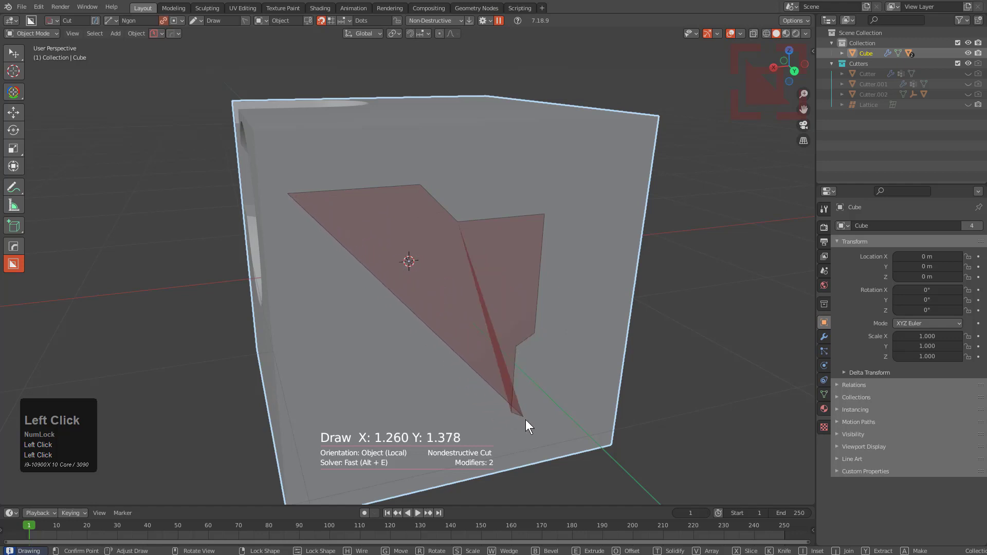
click(527, 425)
click(523, 449)
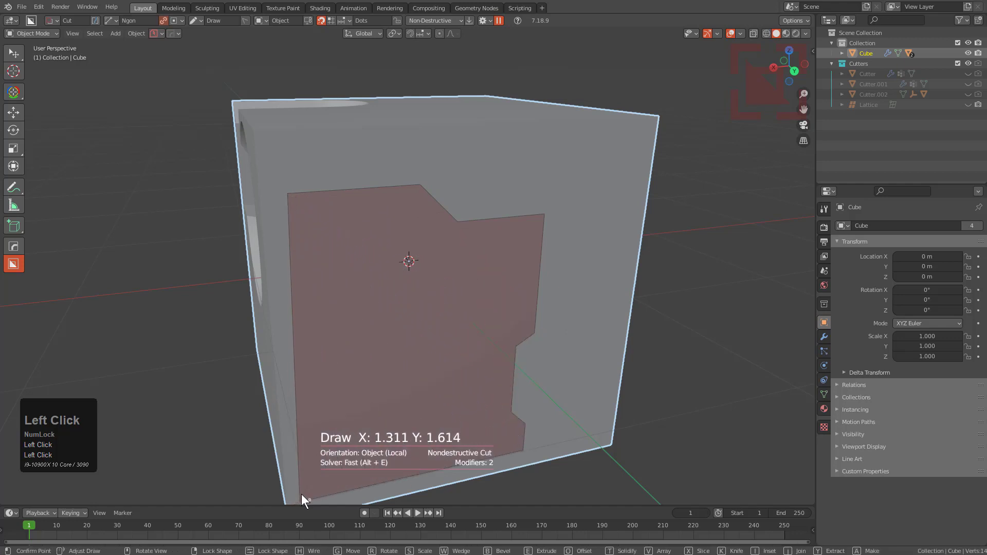
double_click(302, 493)
key(Tab)
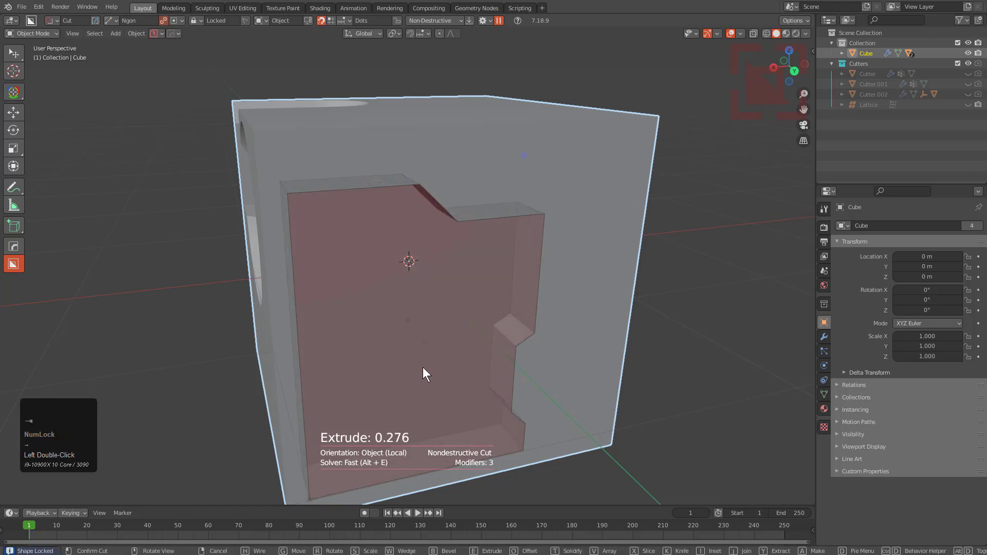
- Bevel the Ngon cutter's corners about 0.052 m wide with 4 segments and lock the shape
key(d)
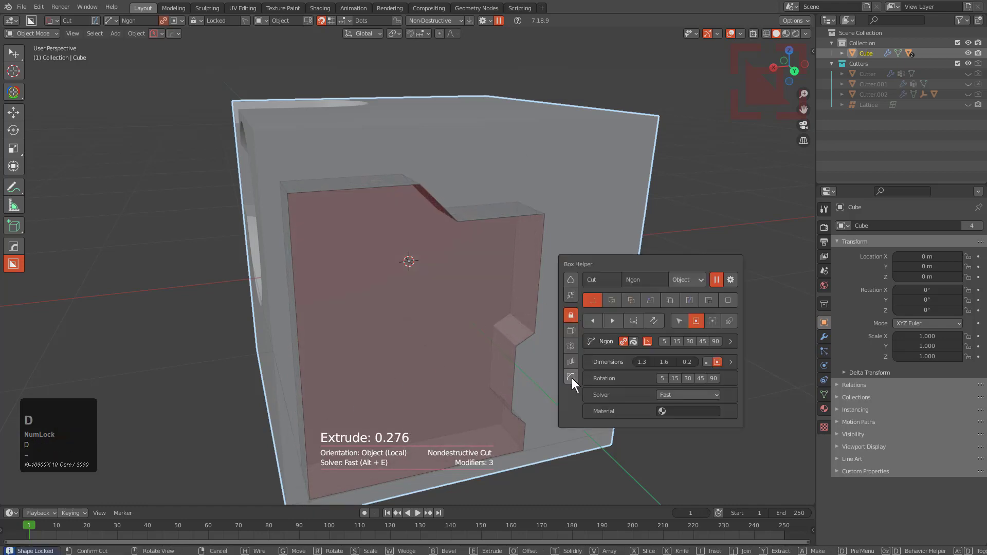
click(571, 377)
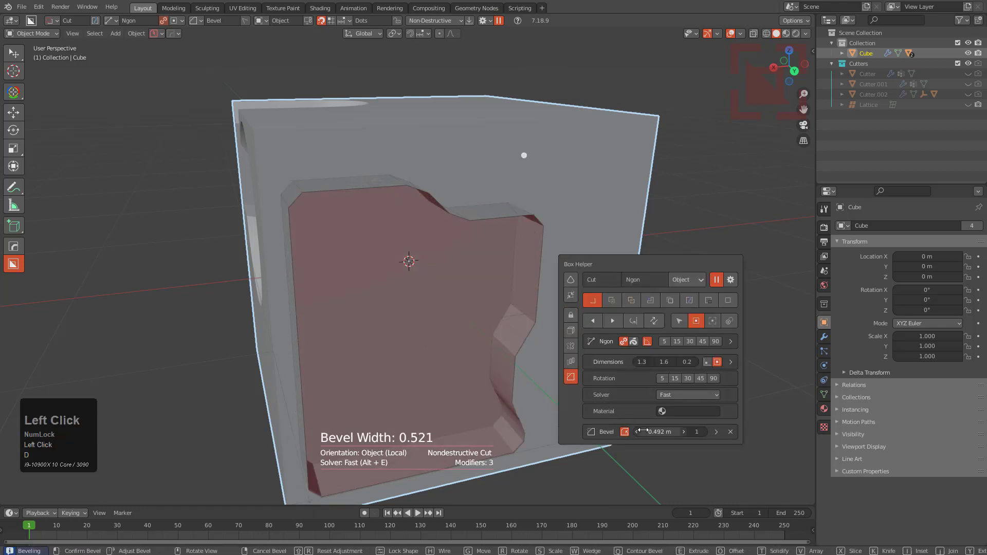
scroll(445, 354, up, 3)
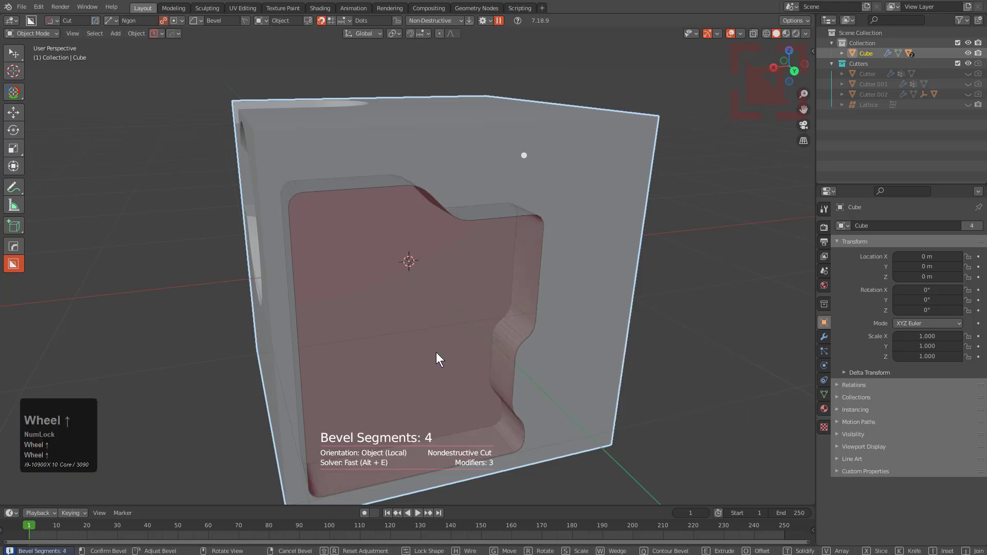
key(Tab)
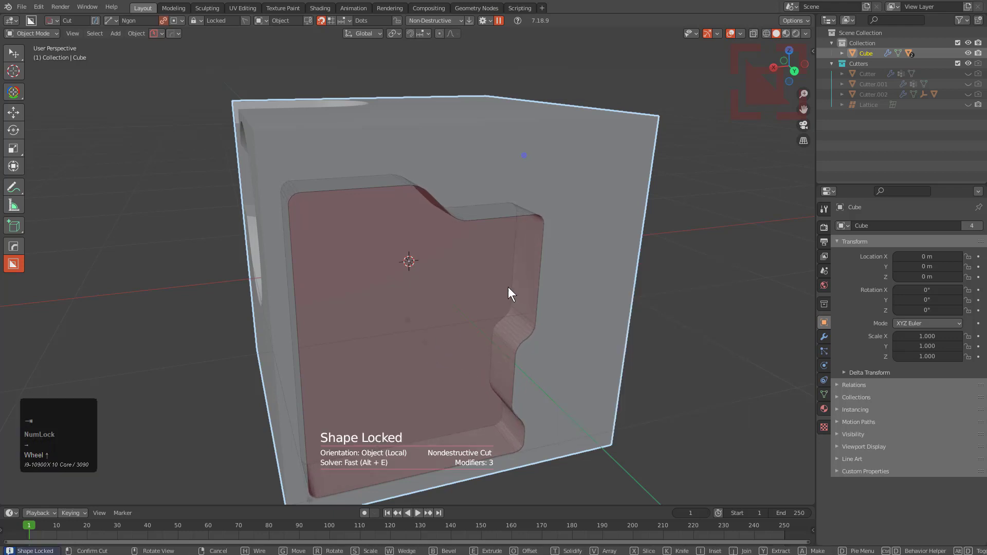
- Add a second bevel of 0.052 with 1 segment to the Ngon cutter and flip the cutter on Z
key(d)
click(619, 369)
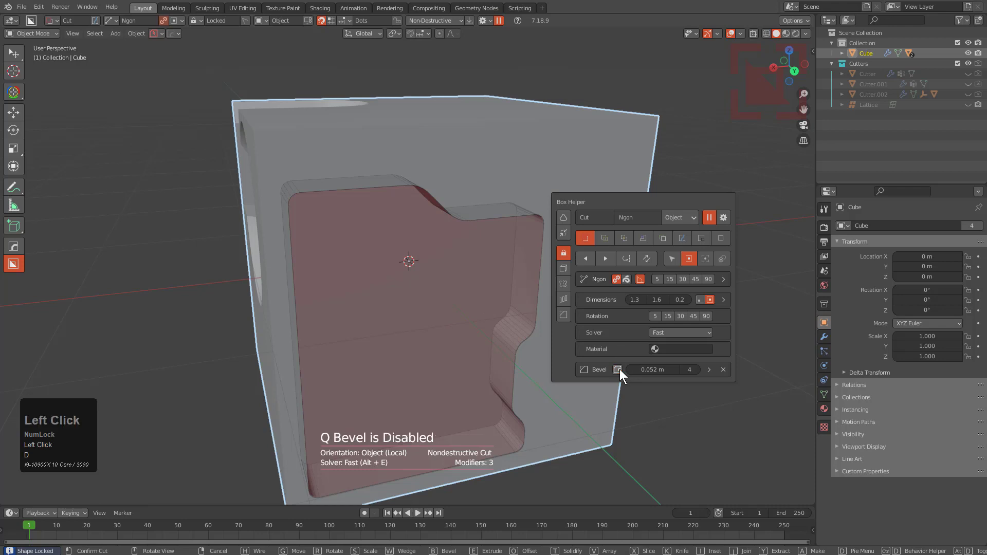
click(618, 369)
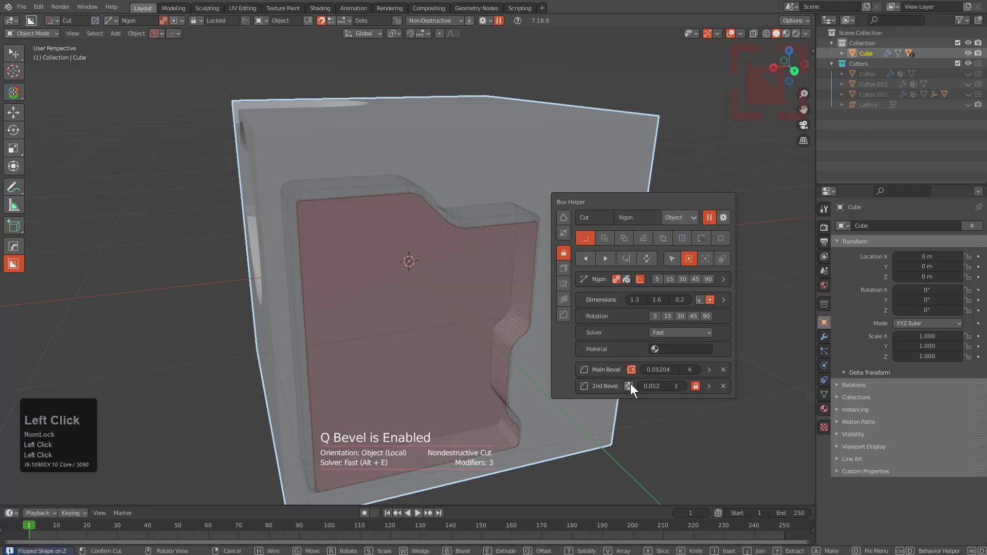
middle_drag(513, 329, 432, 293)
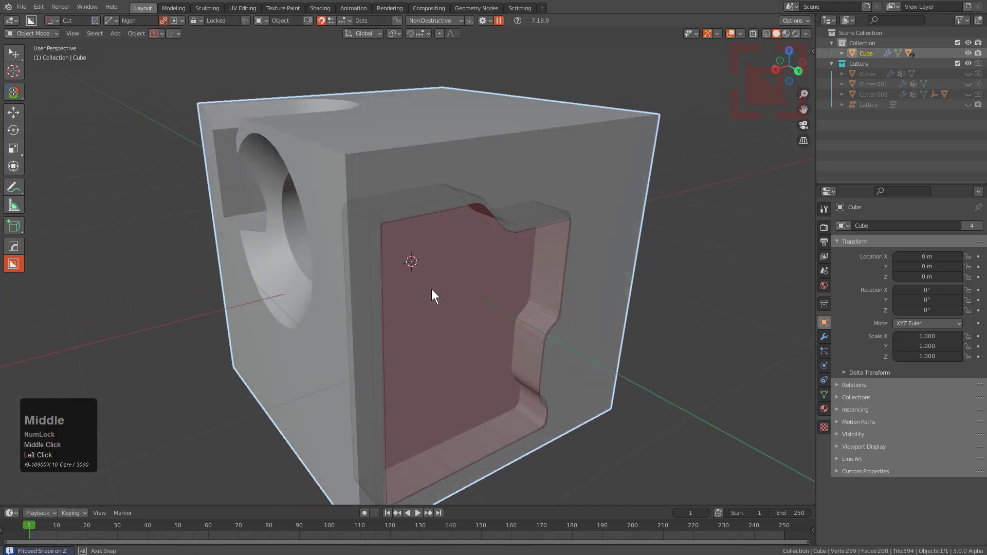
scroll(482, 245, up, 3)
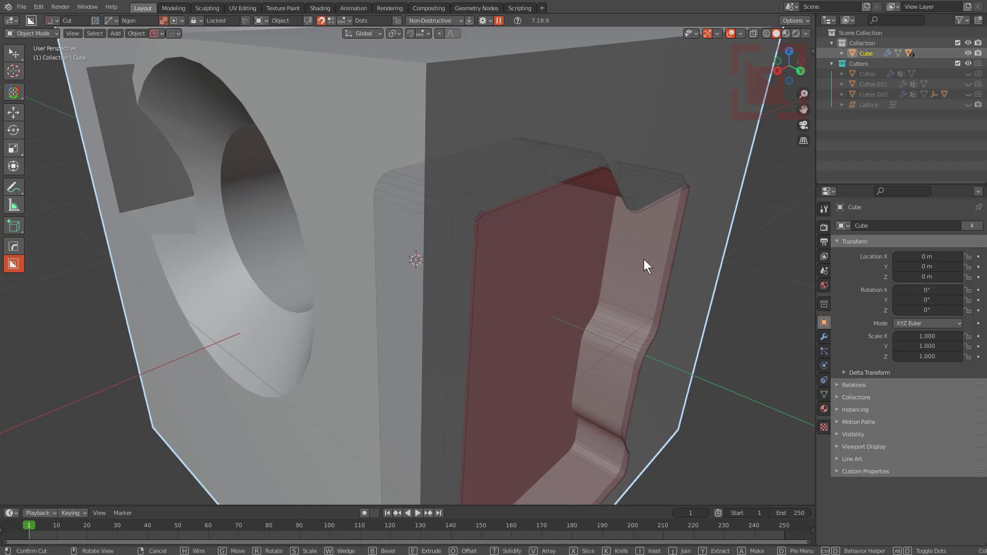
middle_drag(645, 259, 641, 267)
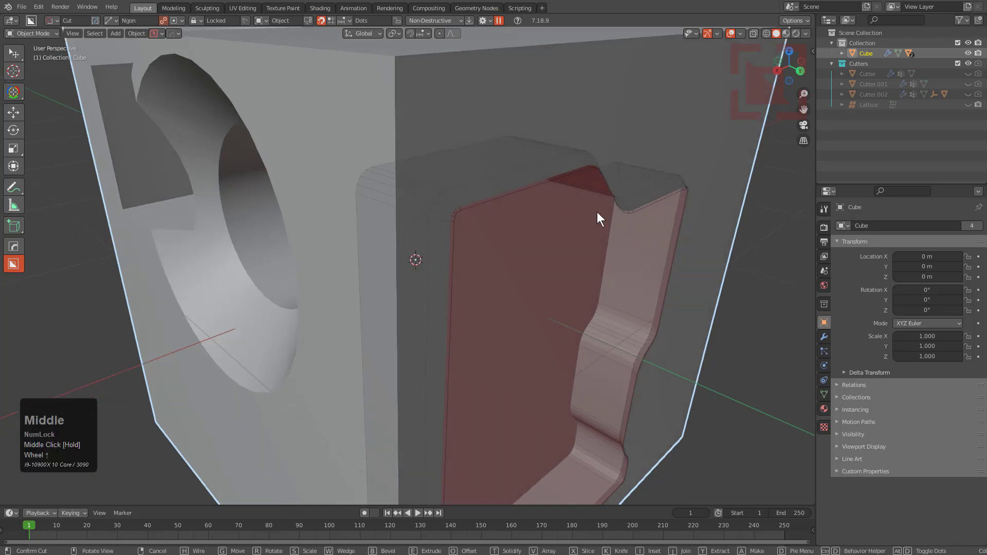
- Toggle the Ngon cutter's Z flip both ways to compare the second bevel, and disable the second bevel
key(d)
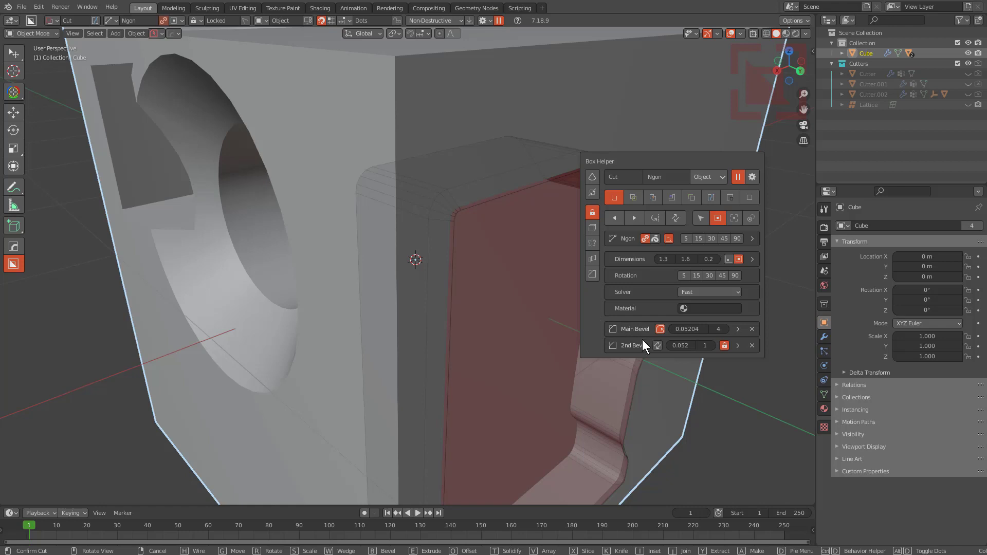
click(658, 345)
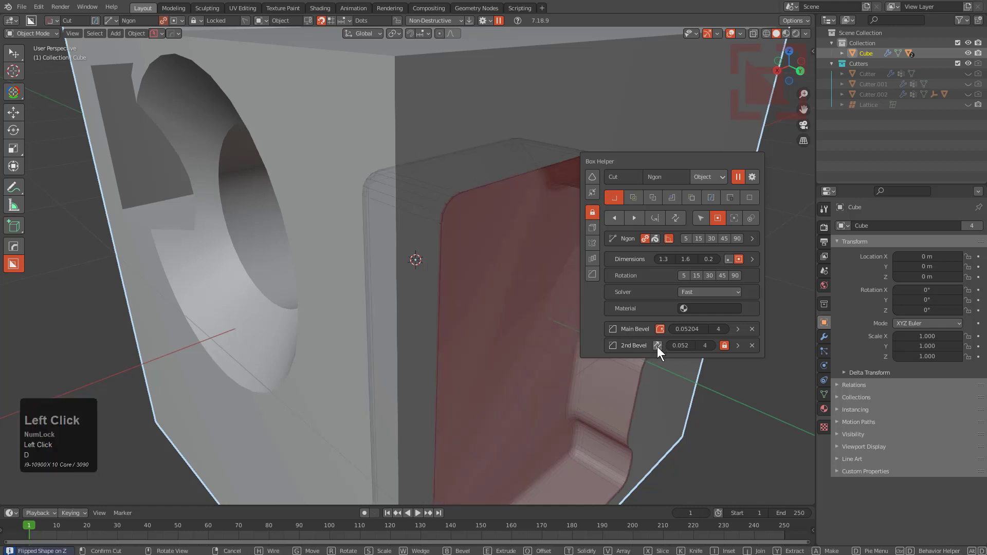
click(657, 345)
click(660, 329)
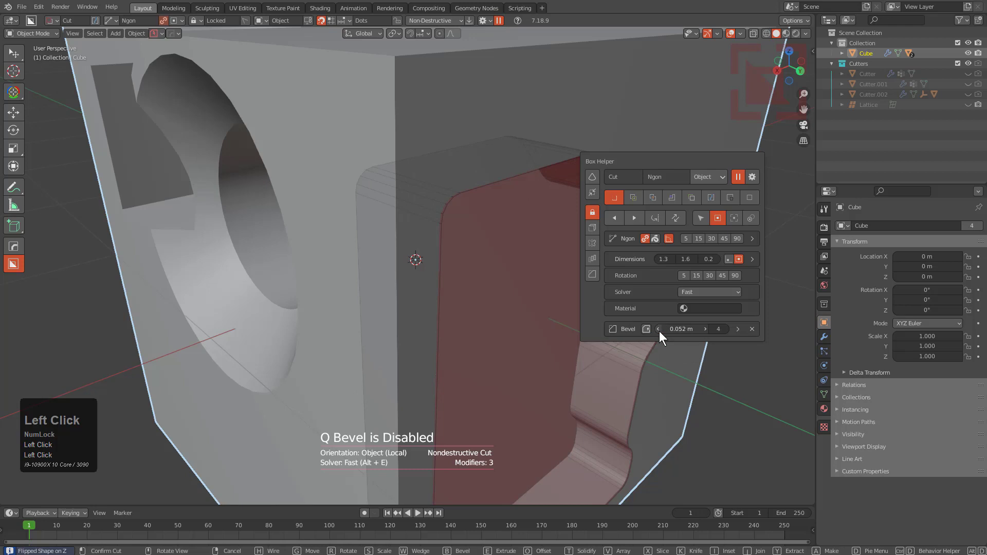
click(671, 208)
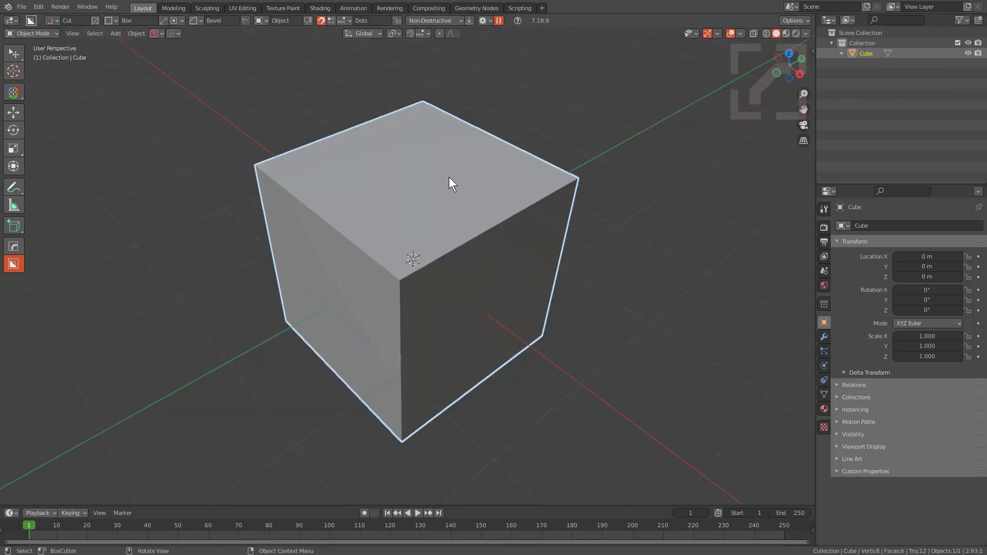
- Draw a bevelled box cutter from the cube's top face over its front corner and extrude it about 0.67 m
key(d)
mouse_move(487, 177)
mouse_down()
mouse_move(399, 268)
mouse_move(404, 408)
mouse_up()
- Add a flipped second bevel with 1 segment to the box cutter, set the main bevel to 0.1634 m, and cancel the cut
key(d)
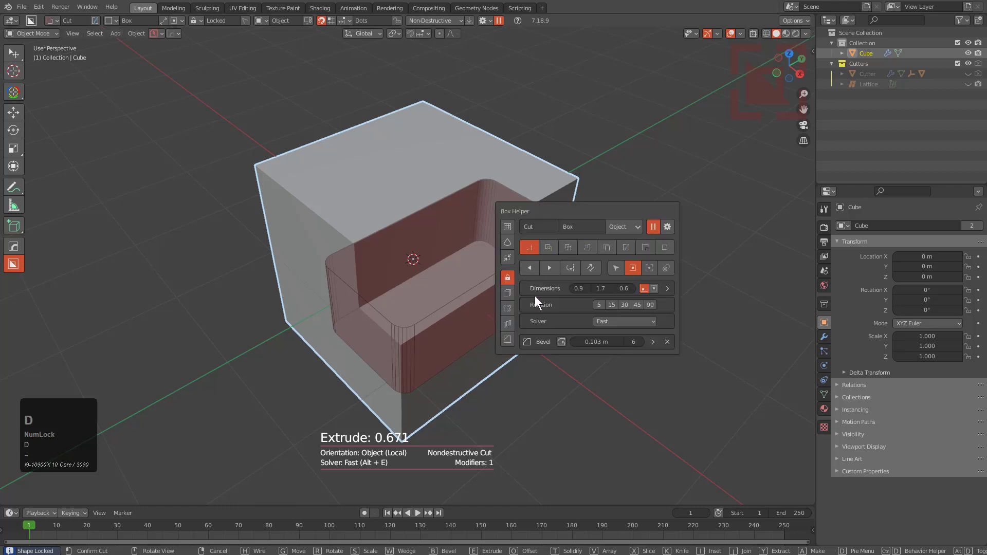
click(559, 341)
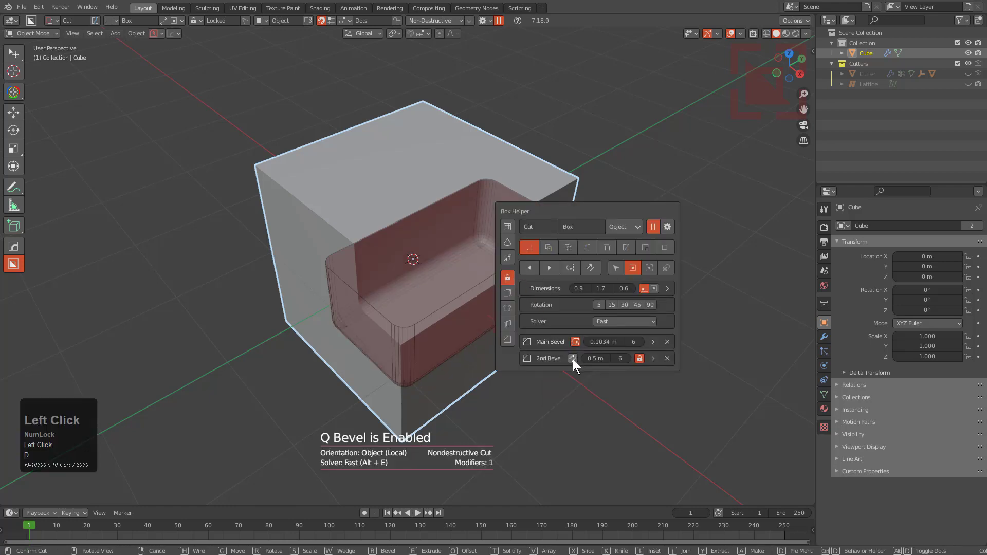
click(572, 359)
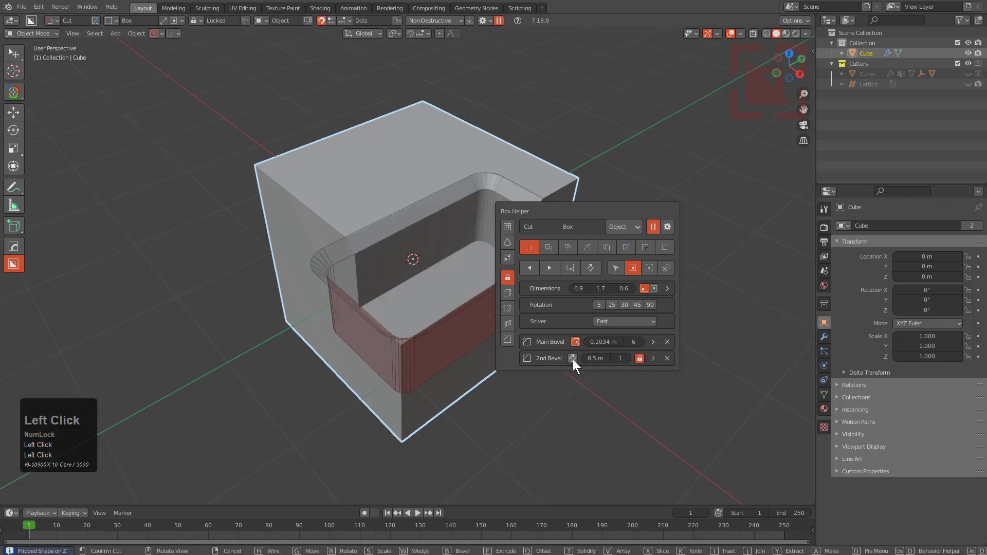
drag(582, 344, 604, 343)
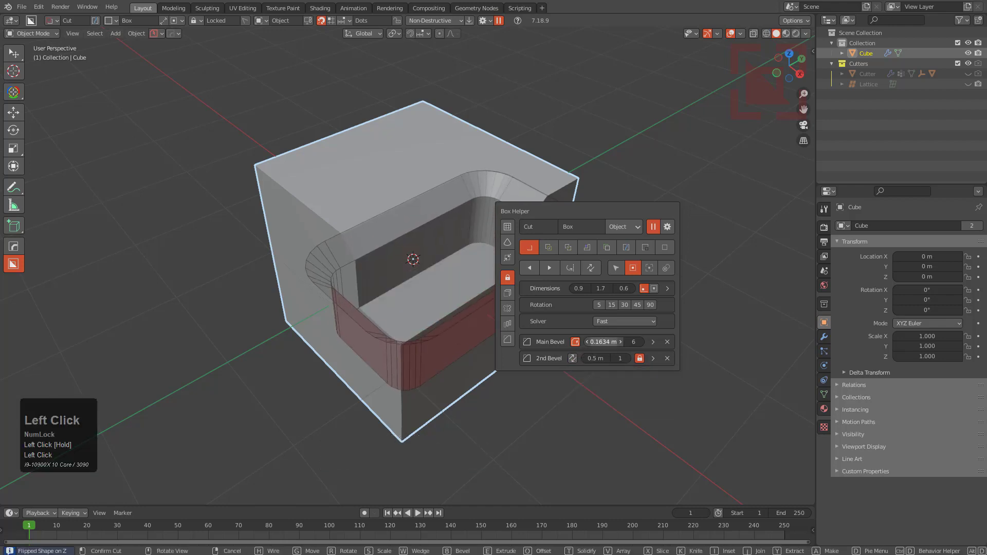
right_click(474, 286)
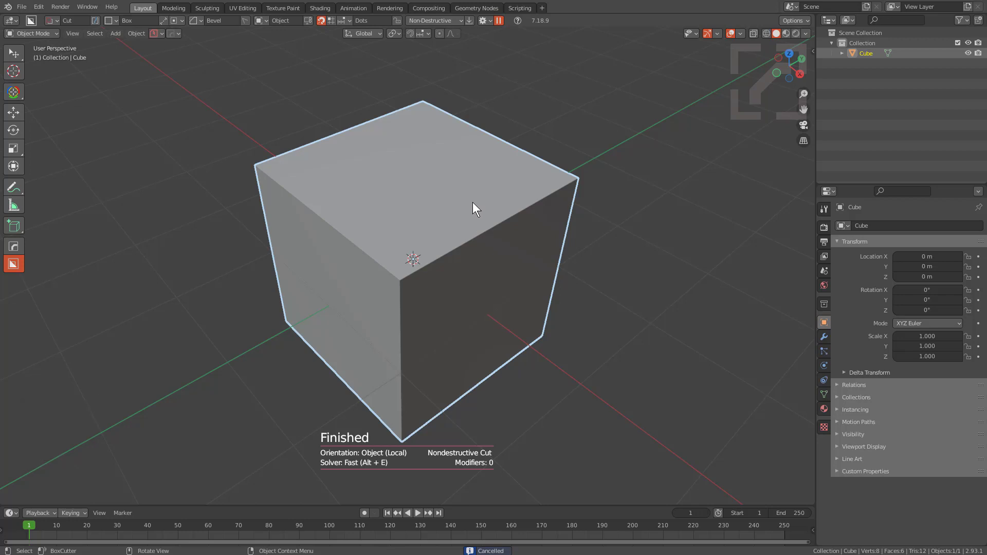
- Enable the additional third bevel, draw a box cutter about 1.4 by 1.85 m over the cube's corner, extrude it about 0.9 m, and lock it
key(d)
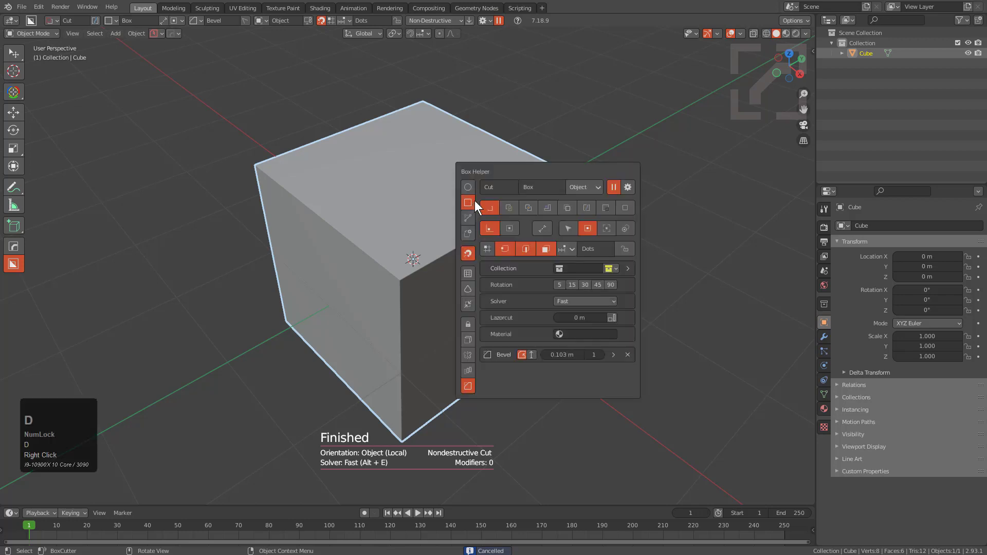
click(532, 355)
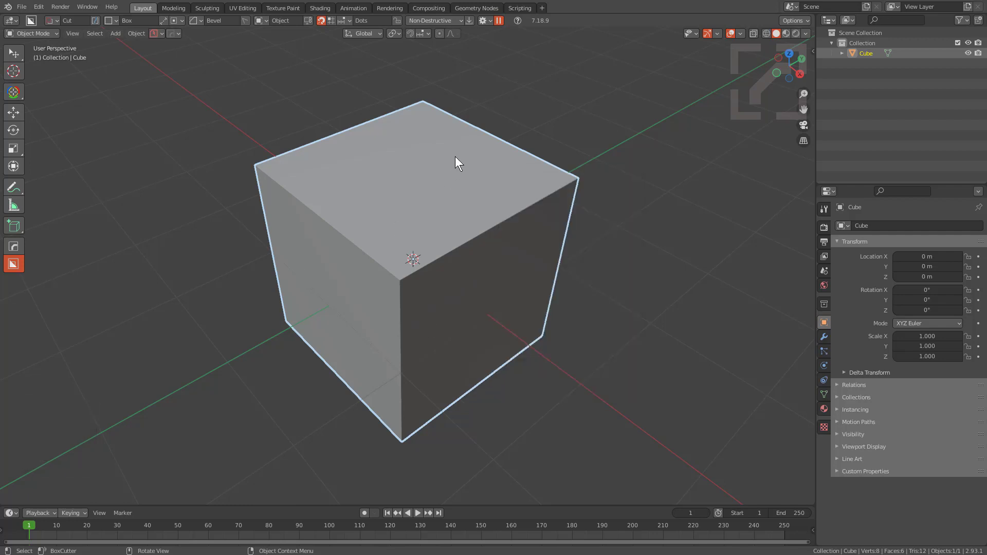
mouse_move(455, 156)
mouse_down()
mouse_move(404, 260)
mouse_move(387, 332)
mouse_move(400, 322)
mouse_move(393, 347)
mouse_up()
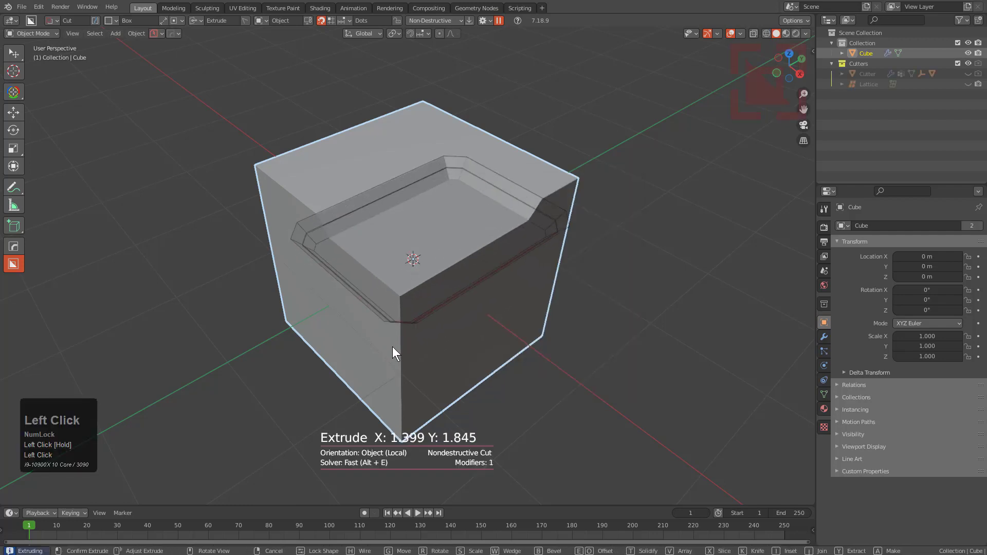
click(384, 420)
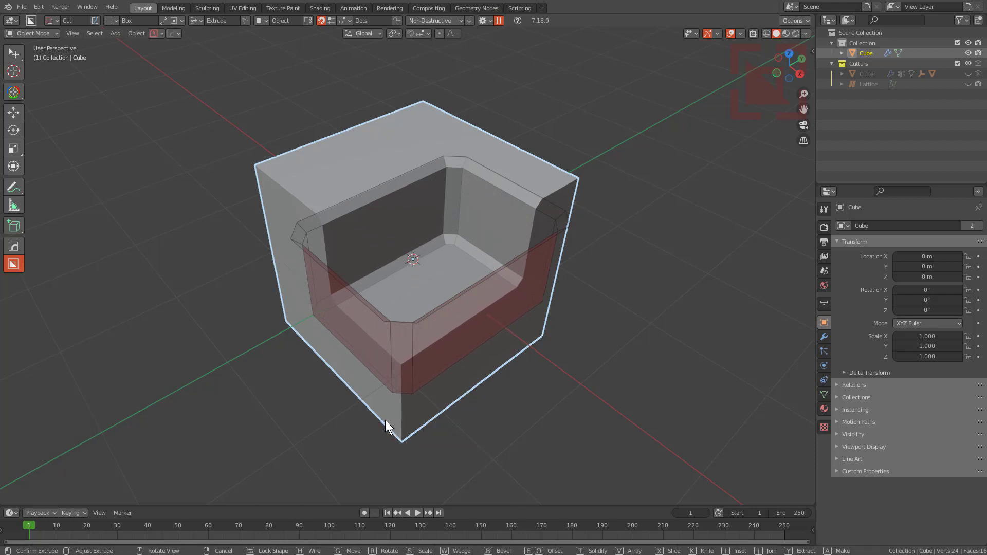
key(Tab)
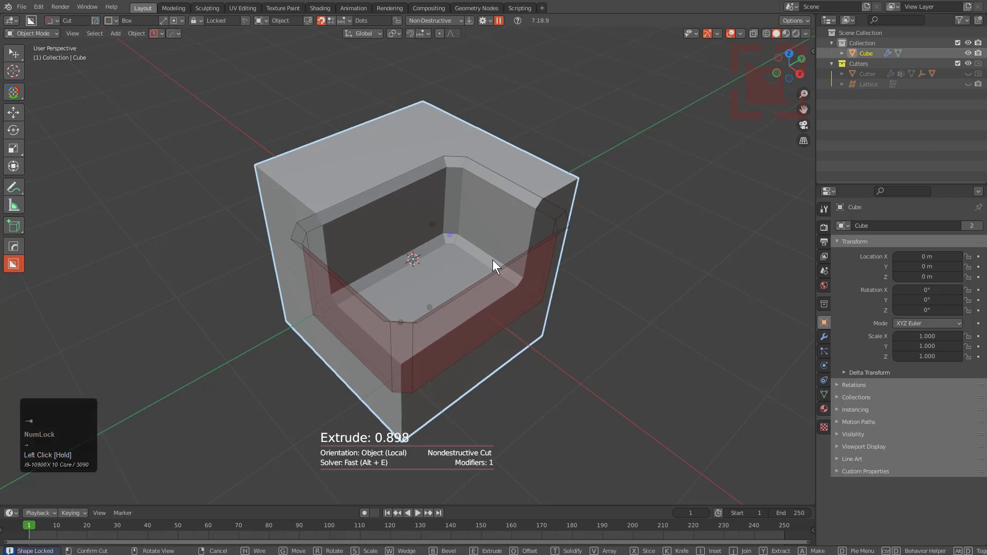
- Set the box cutter's main bevel to 0.2034 m wide with 6 segments
key(d)
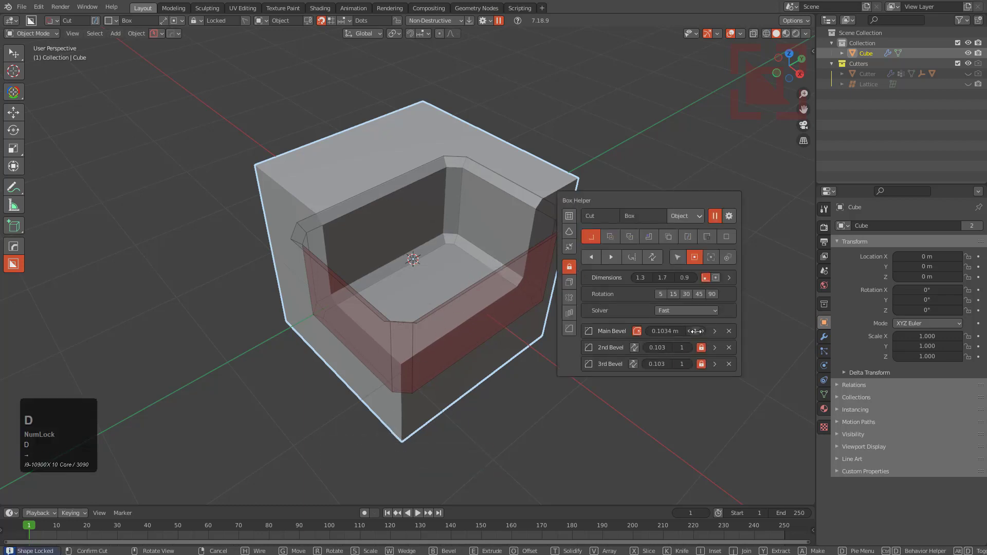
mouse_move(663, 330)
mouse_down()
mouse_move(694, 330)
mouse_move(668, 331)
mouse_up()
ctrl+scroll(671, 332, up, 5)
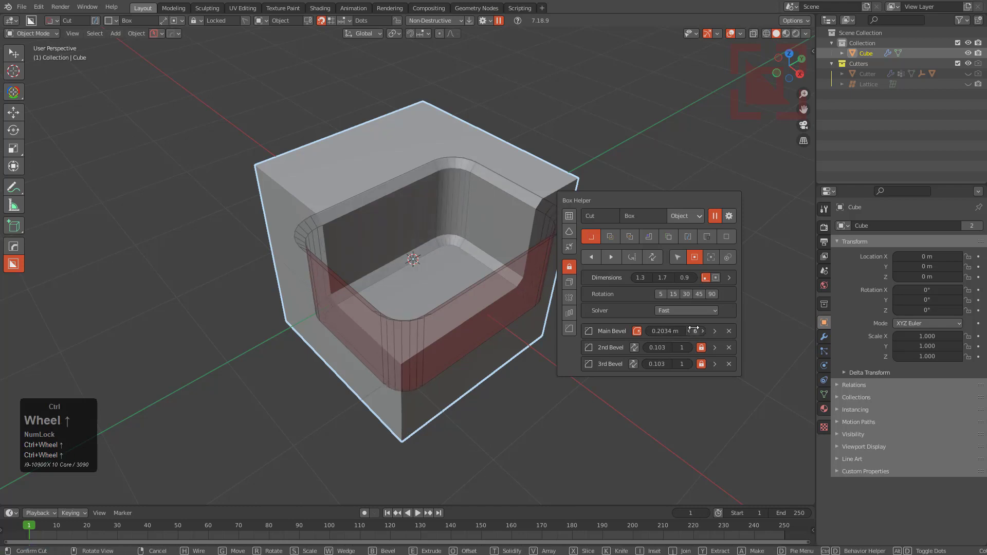
- Set the second bevel's width to 0.153 with 1 segment, and the third bevel's width to 0.523 with its lock off
mouse_move(656, 347)
mouse_down()
mouse_move(680, 347)
mouse_move(664, 347)
mouse_up()
ctrl+scroll(679, 348, up, 4)
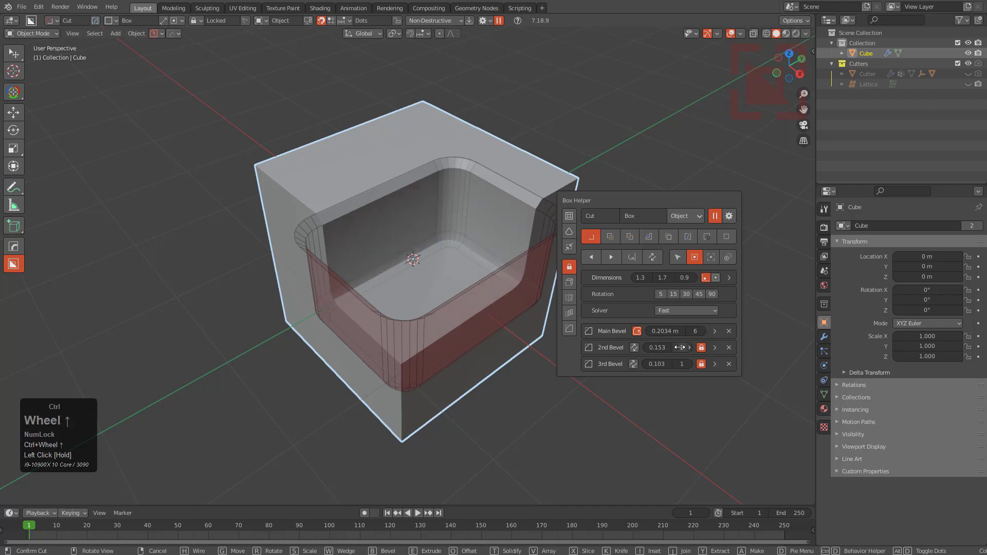
ctrl+scroll(679, 348, down, 3)
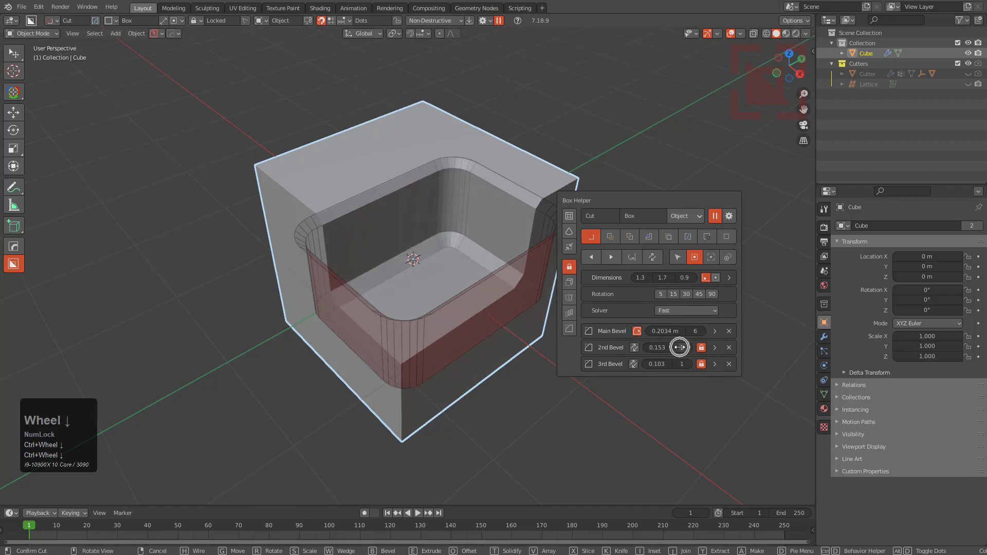
mouse_move(663, 364)
mouse_down()
mouse_move(683, 364)
mouse_move(632, 364)
mouse_move(680, 369)
mouse_up()
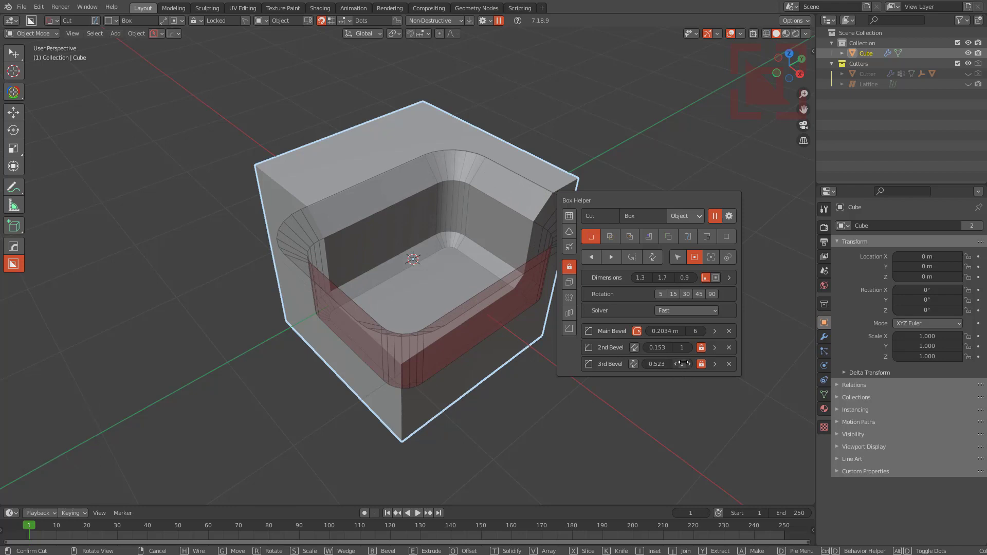
click(702, 363)
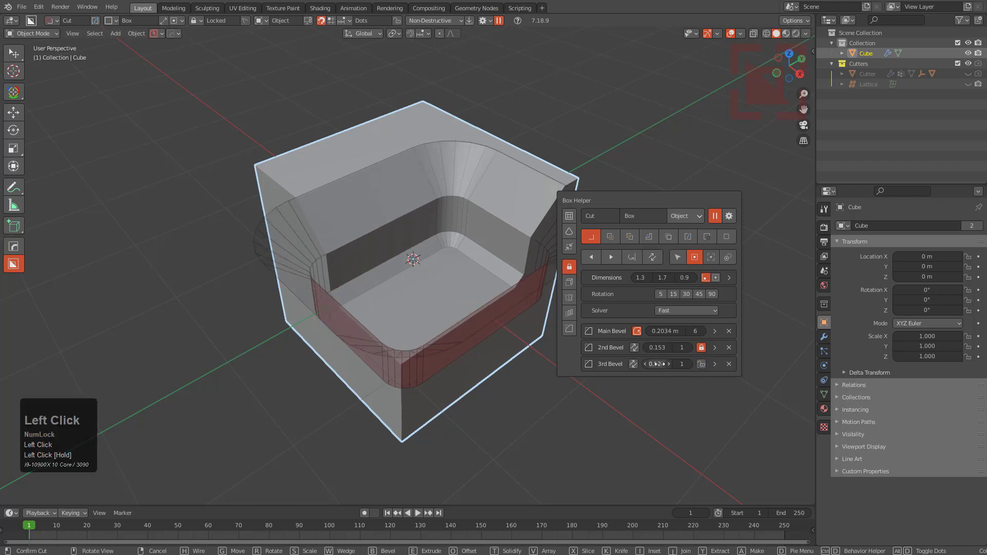
- Reduce the third bevel's width so the flare narrows, and apply the box cut to the cube's corner
drag(658, 364, 621, 364)
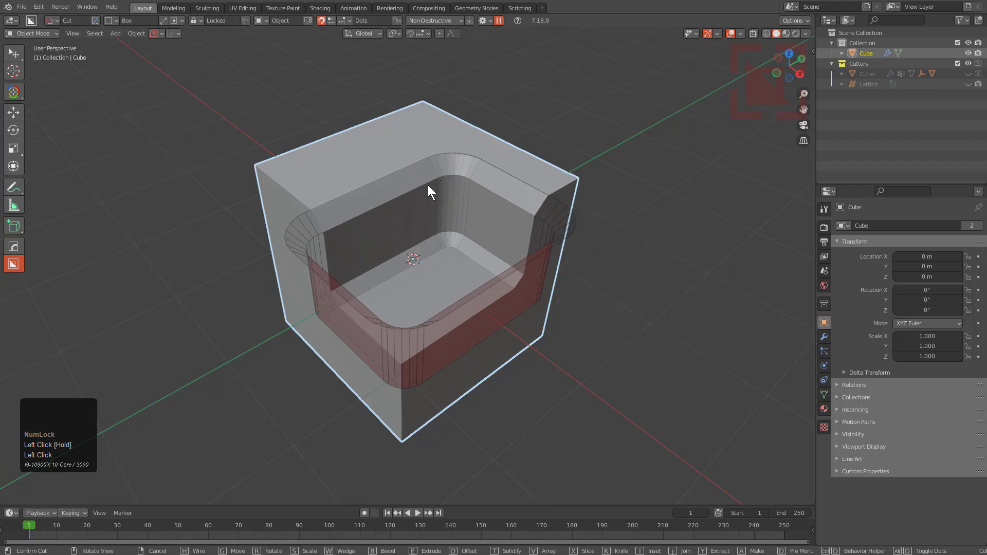
click(369, 204)
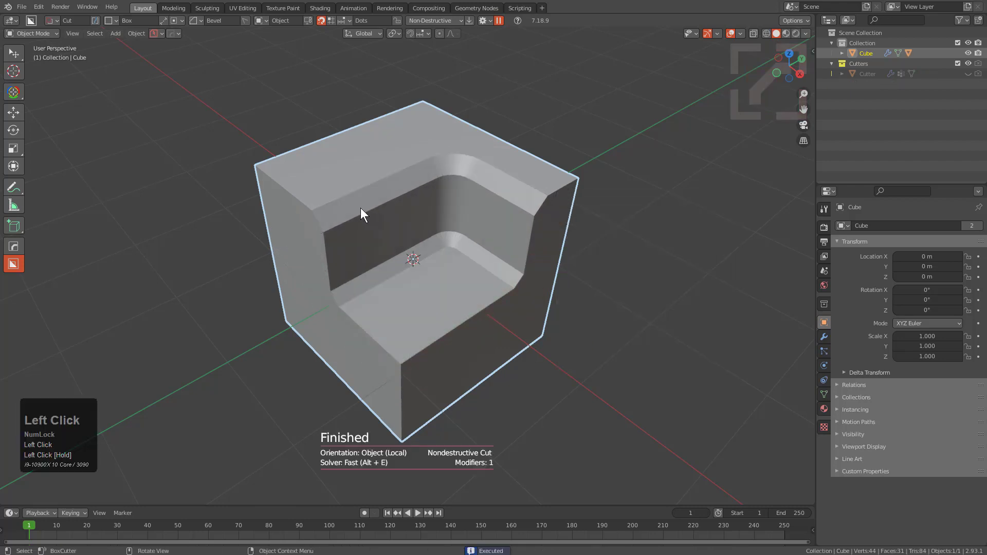
- Cut a box slot about 0.4 by 1.4 m and 0.74 m deep beside the corner pocket, rounding its bevel with extra segments
middle_drag(360, 208, 338, 131)
drag(334, 146, 303, 288)
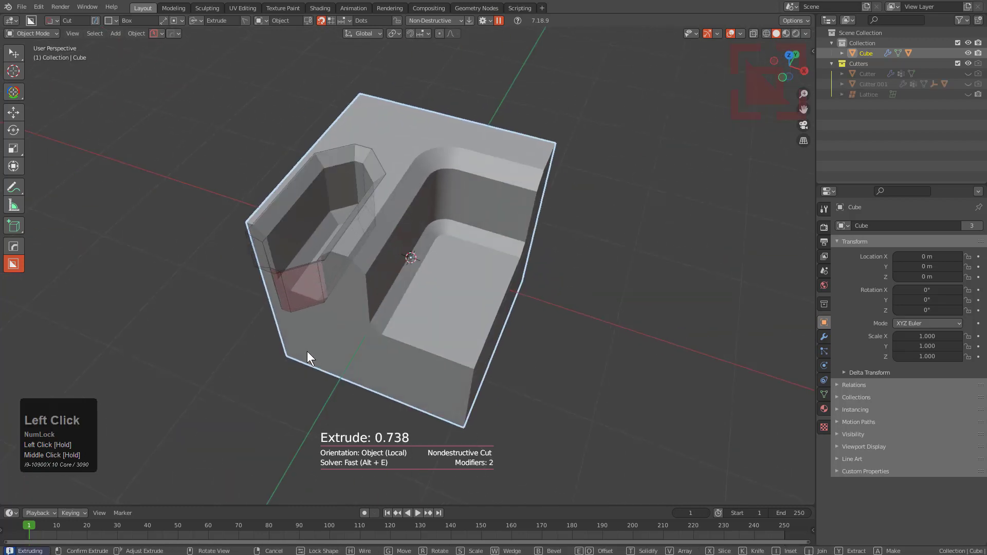
key(Tab)
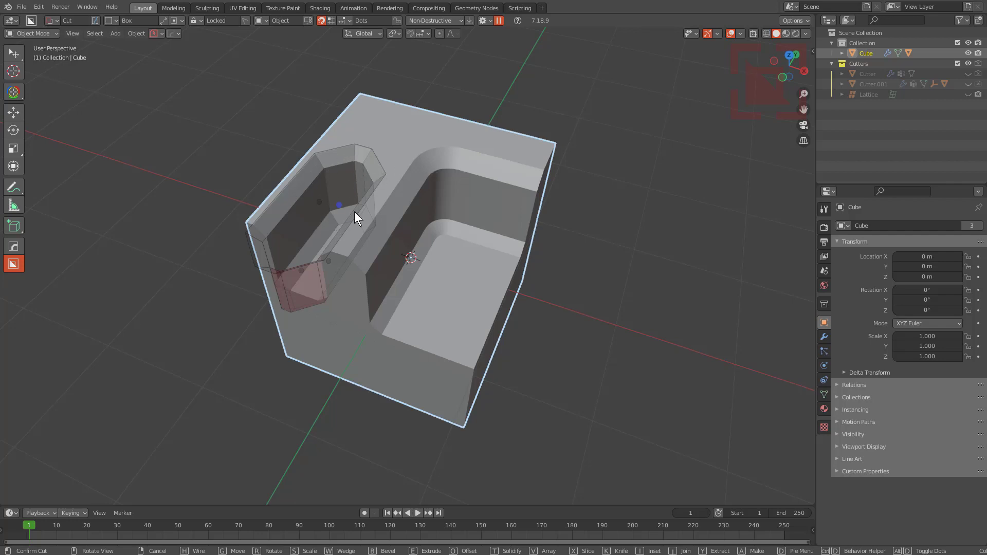
key(ctrl+d)
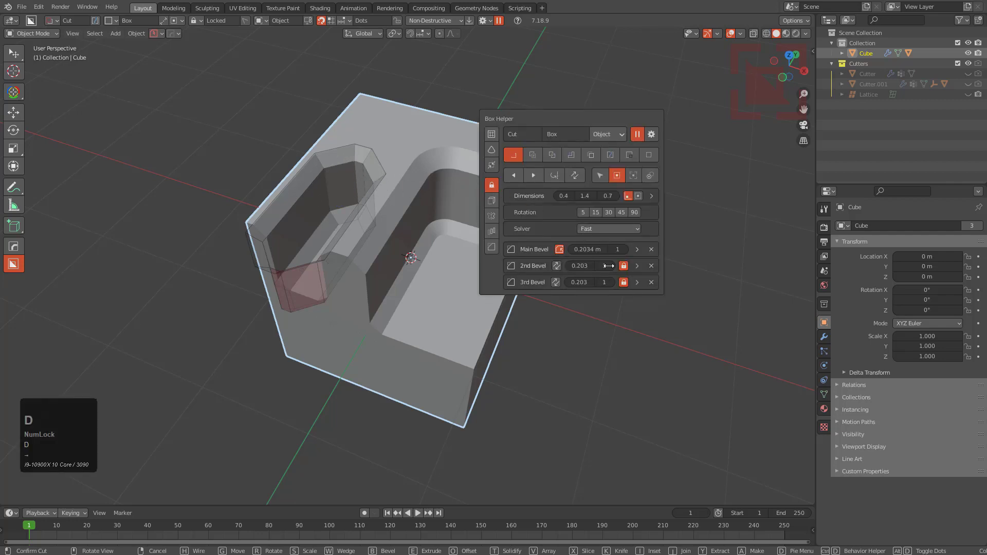
ctrl+scroll(616, 249, up, 3)
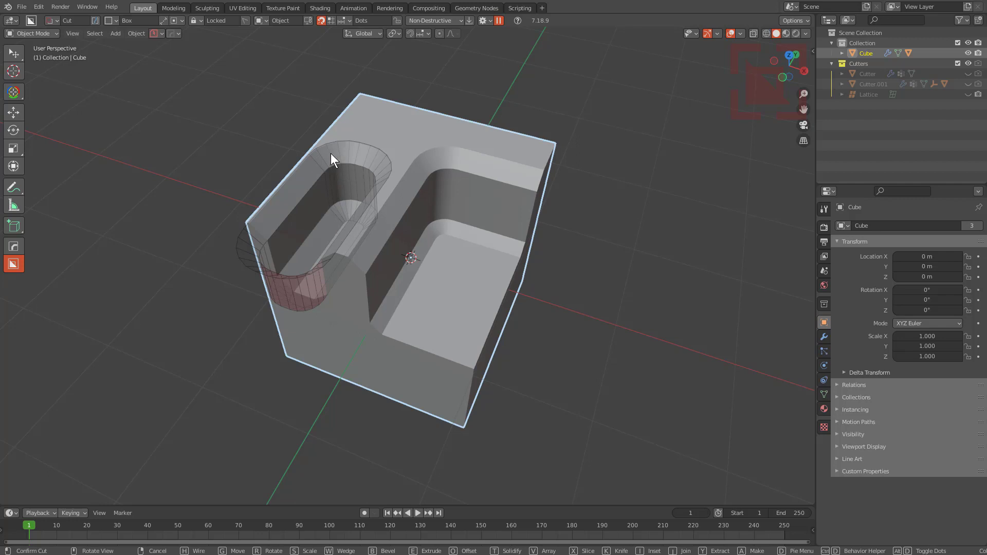
click(362, 168)
- Draw a 32-vertex circle cutter about 0.55 m across on the cube's side below the pocket, extrude it about 0.57 m, and lock it
middle_drag(438, 220, 446, 229)
key(d)
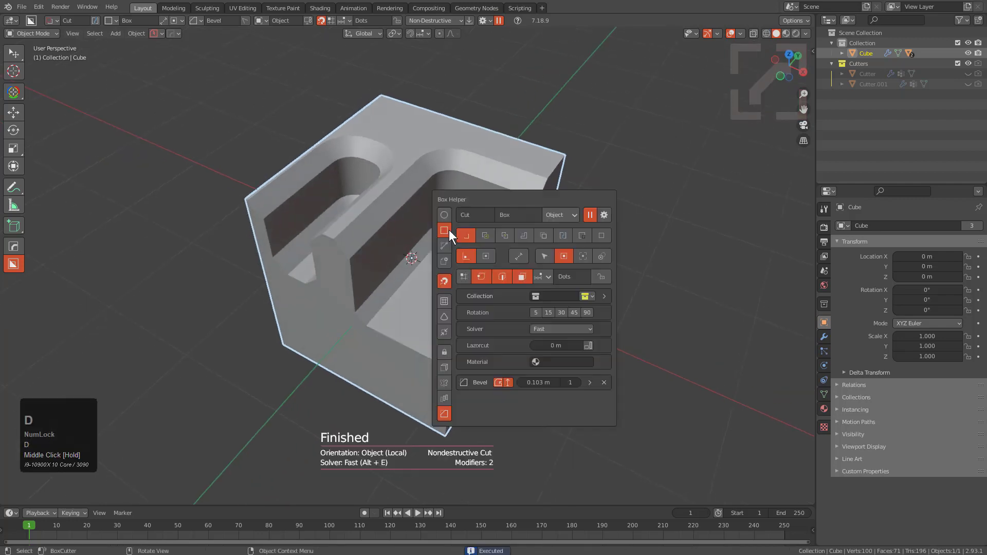
click(447, 216)
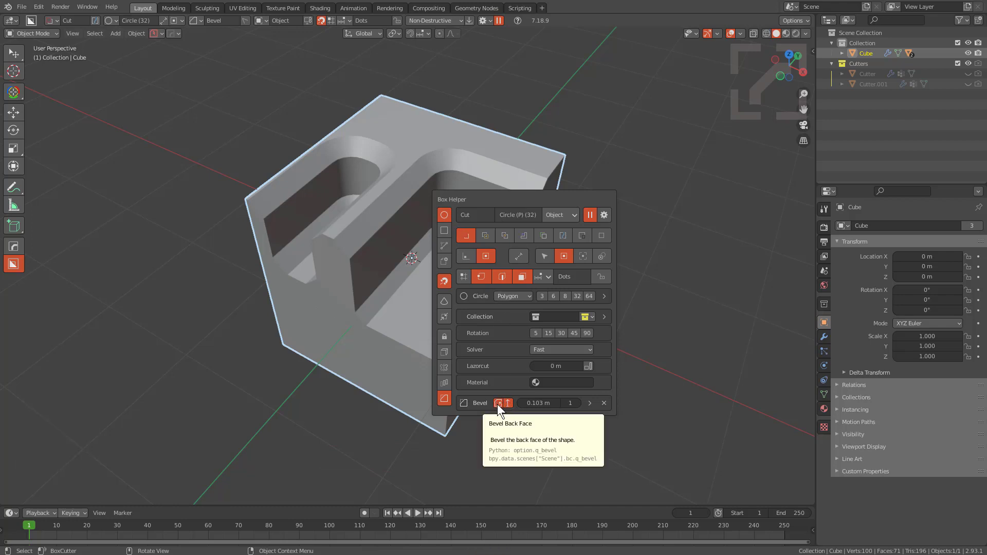
middle_drag(480, 384, 328, 235)
scroll(434, 346, up, 3)
middle_drag(435, 347, 421, 278)
scroll(390, 260, up, 2)
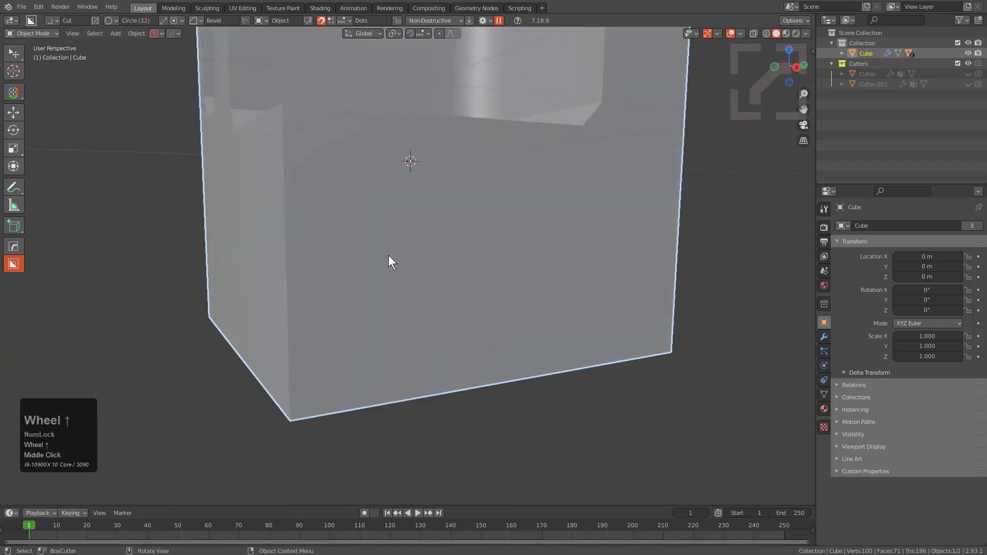
mouse_move(386, 255)
mouse_down()
mouse_move(466, 286)
mouse_move(449, 284)
mouse_up()
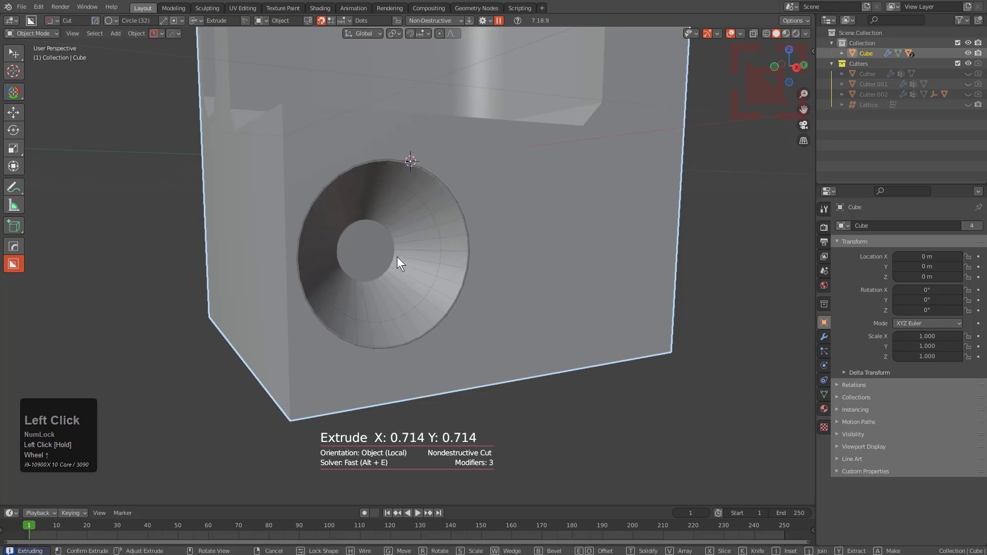
mouse_move(359, 246)
middle_down()
mouse_move(370, 257)
mouse_move(376, 247)
middle_up()
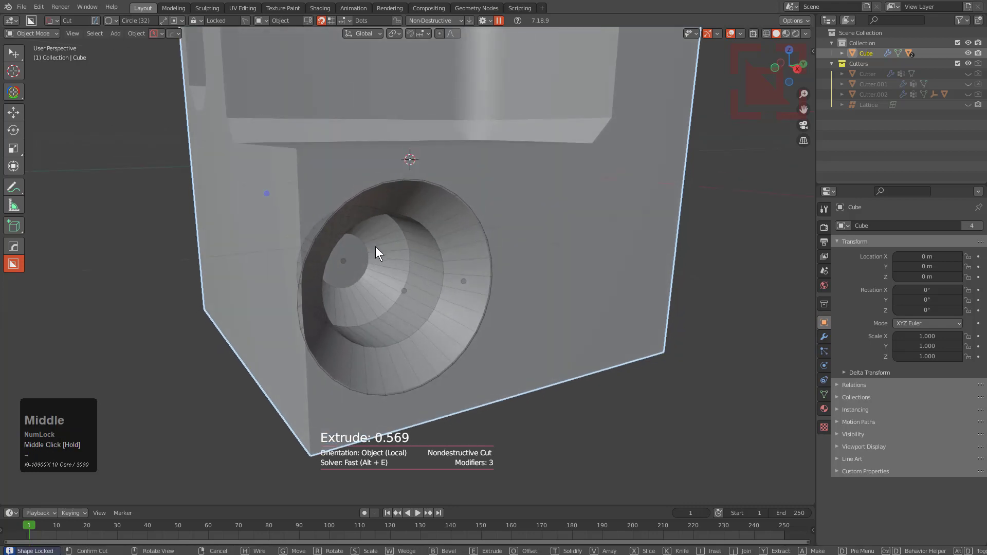
middle_click(528, 236)
- Set the circle cutter's bevel to 0.214 m wide with 5 segments and apply the cut
key(d)
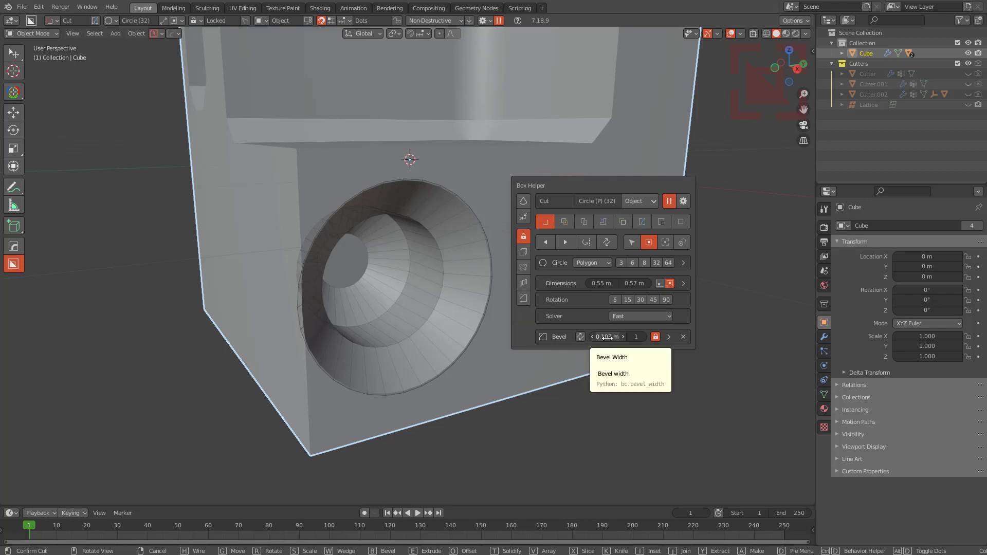
shift+drag(605, 340, 633, 348)
scroll(636, 336, up, 2)
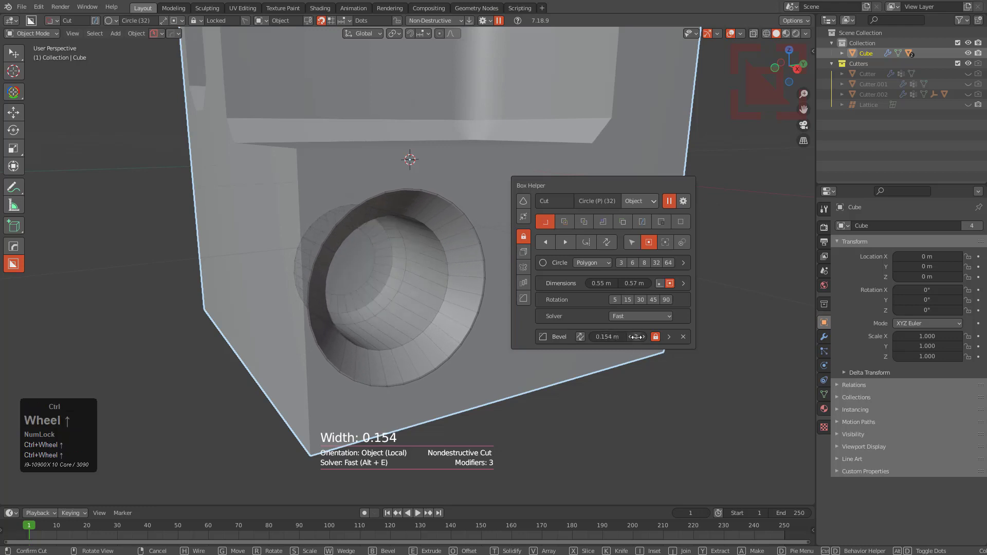
scroll(636, 337, down, 1)
ctrl+scroll(636, 337, up, 1)
ctrl+scroll(636, 337, up, 3)
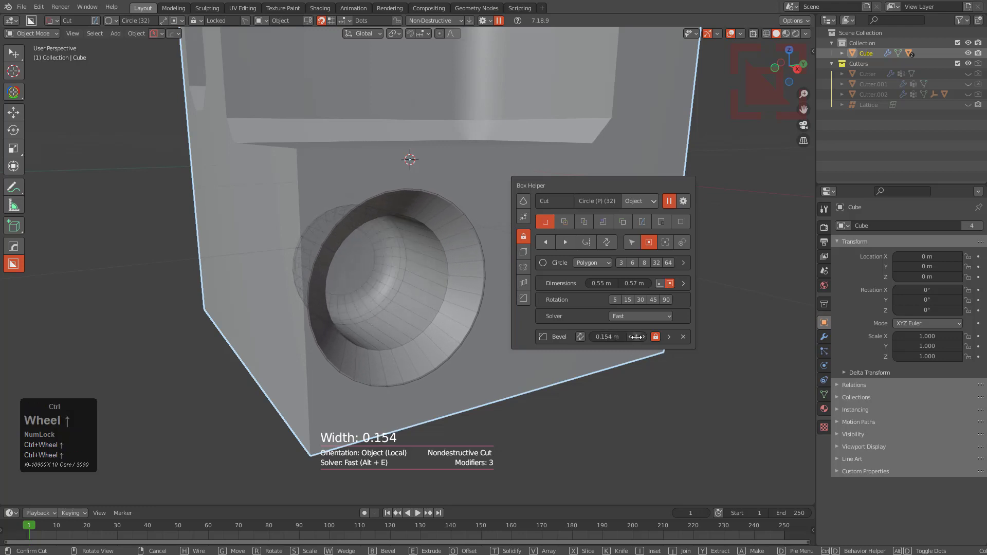
ctrl+scroll(636, 337, down, 3)
ctrl+scroll(636, 337, up, 2)
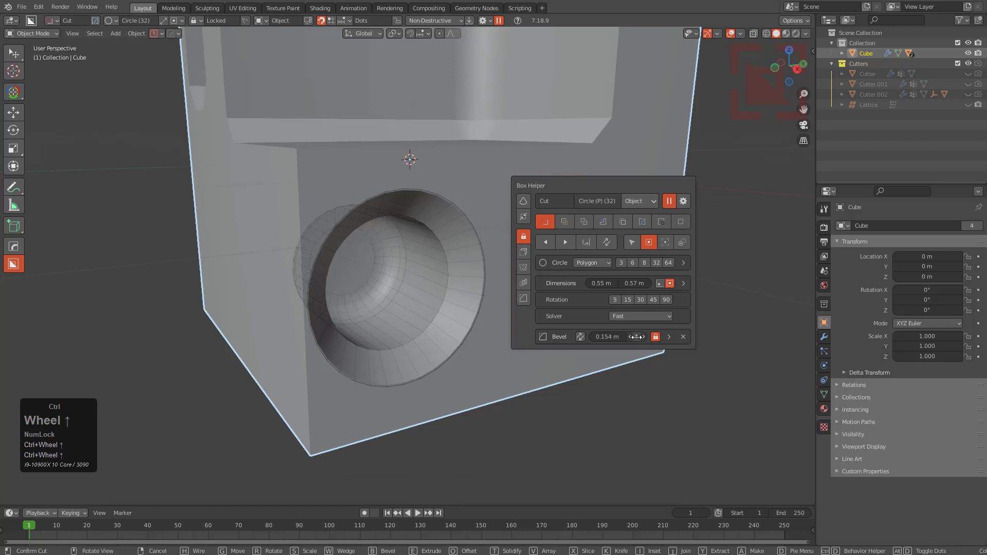
mouse_move(606, 337)
mouse_down()
mouse_move(586, 336)
mouse_move(622, 337)
mouse_up()
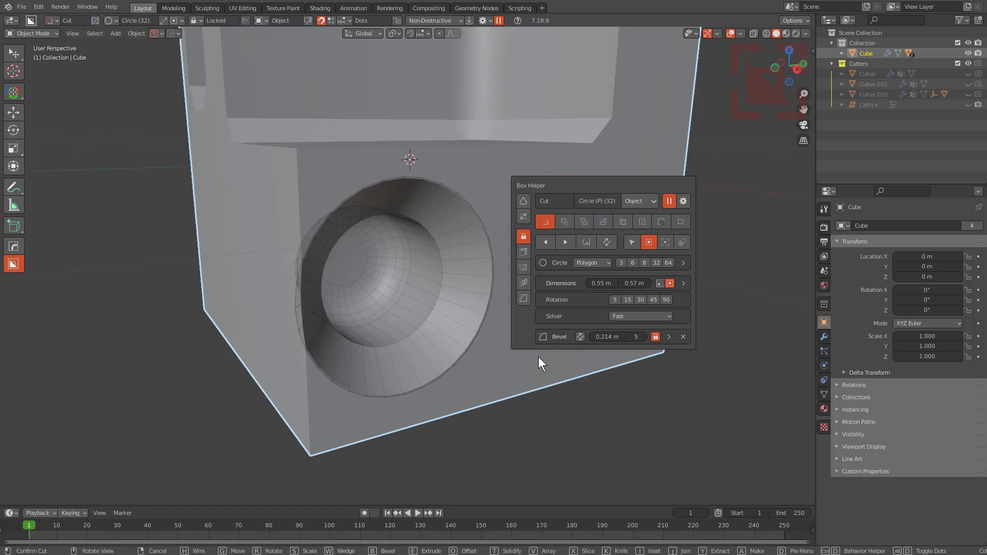
click(451, 354)
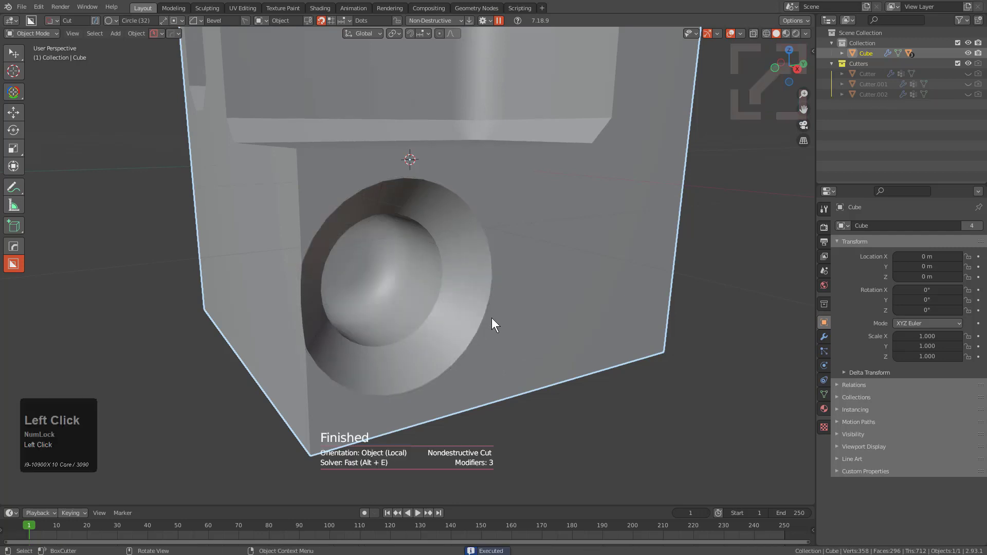
- Switch the cutter shape to Ngon and turn off its back face bevel
key(d)
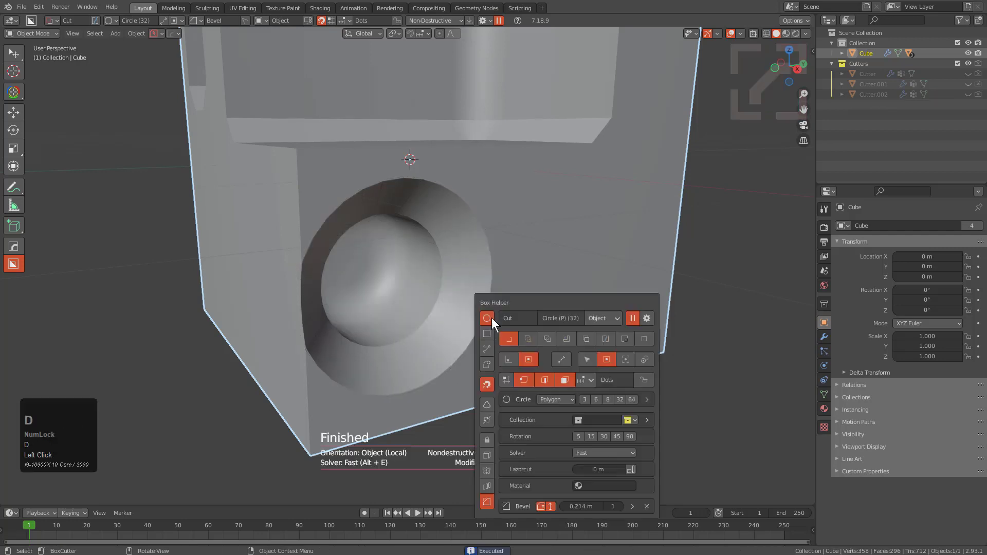
click(487, 349)
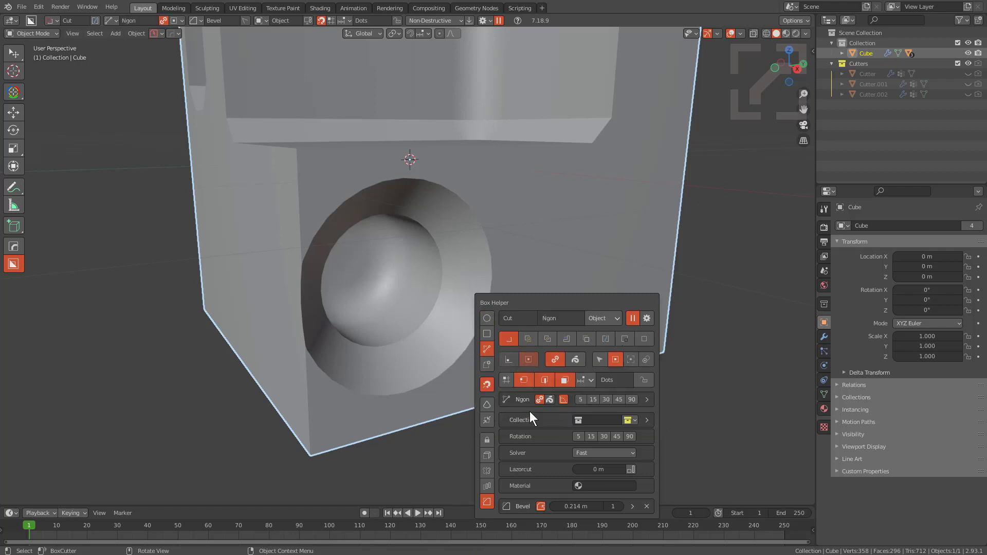
click(541, 507)
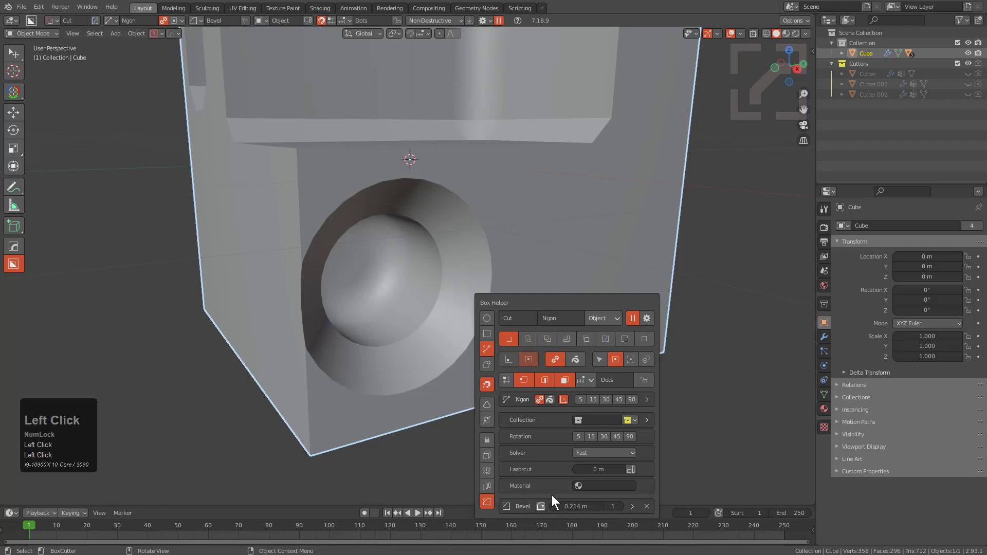
- In front orthographic view, draw a U-shaped Ngon cutter about 2.4 by 1.67 m around the cube's lower half and lock it
key(KP_1)
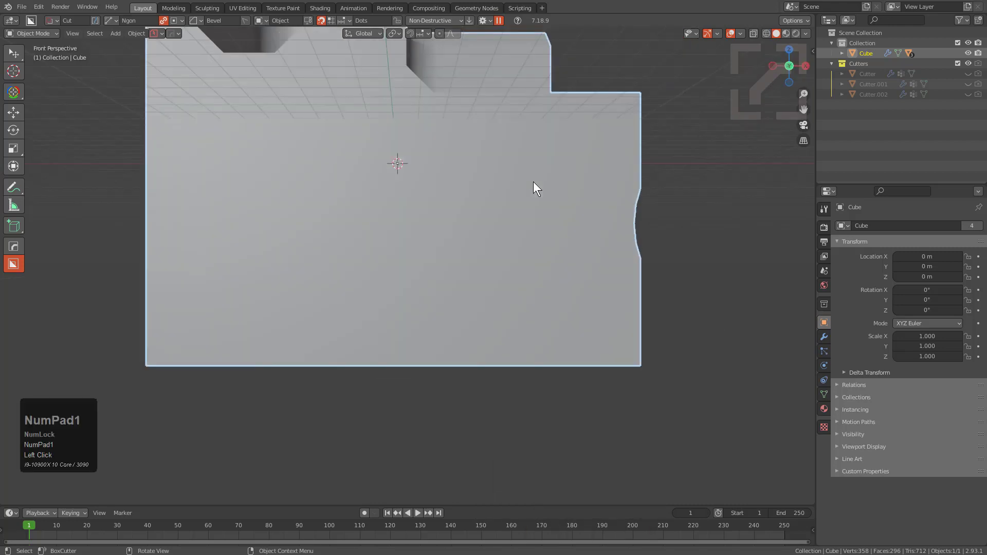
key(KP_5)
drag(187, 137, 284, 145)
click(305, 163)
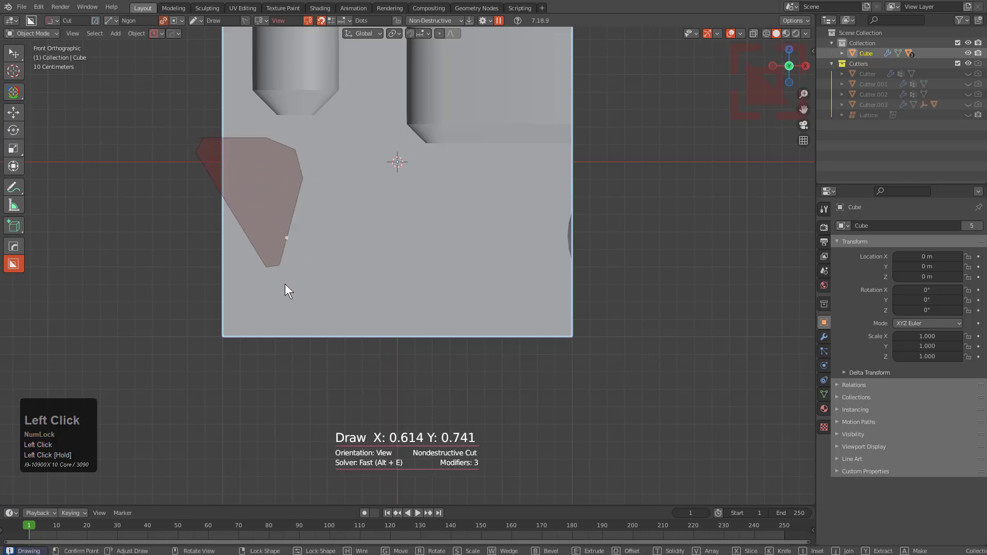
click(303, 284)
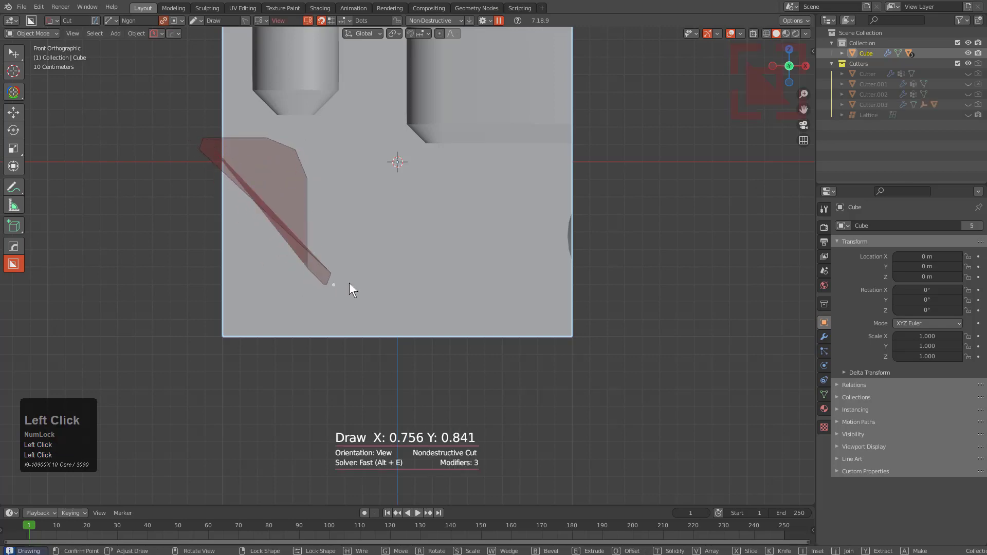
click(500, 257)
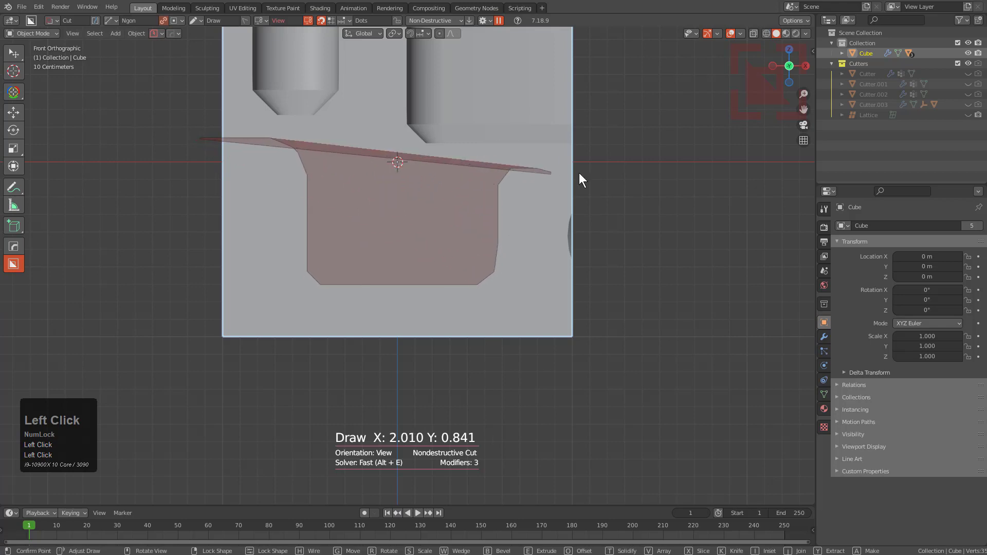
click(615, 174)
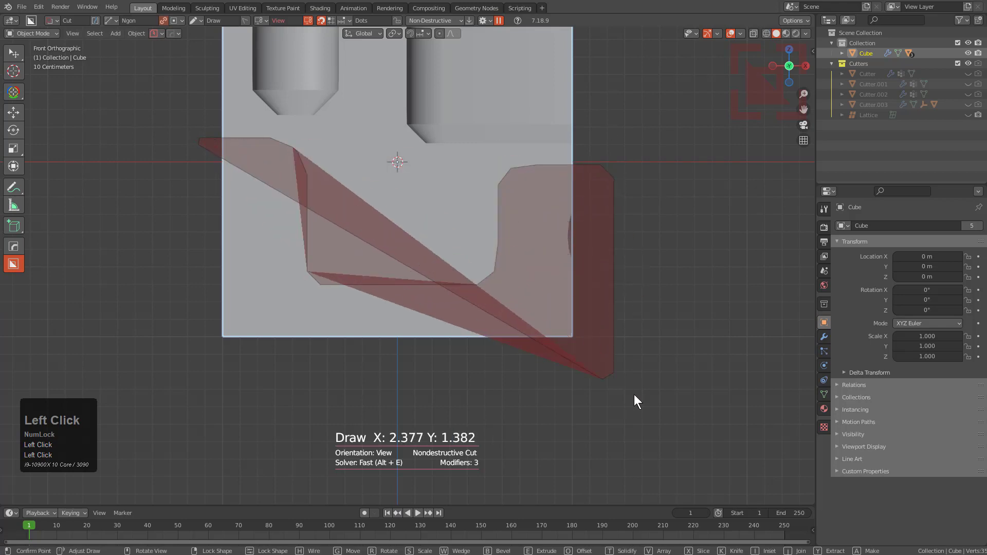
click(637, 429)
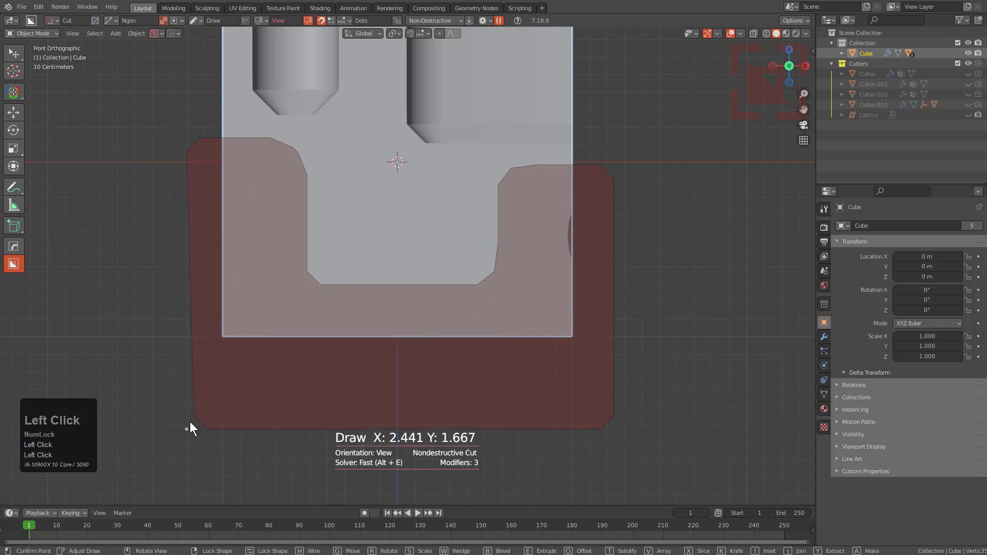
click(187, 431)
right_click(216, 242)
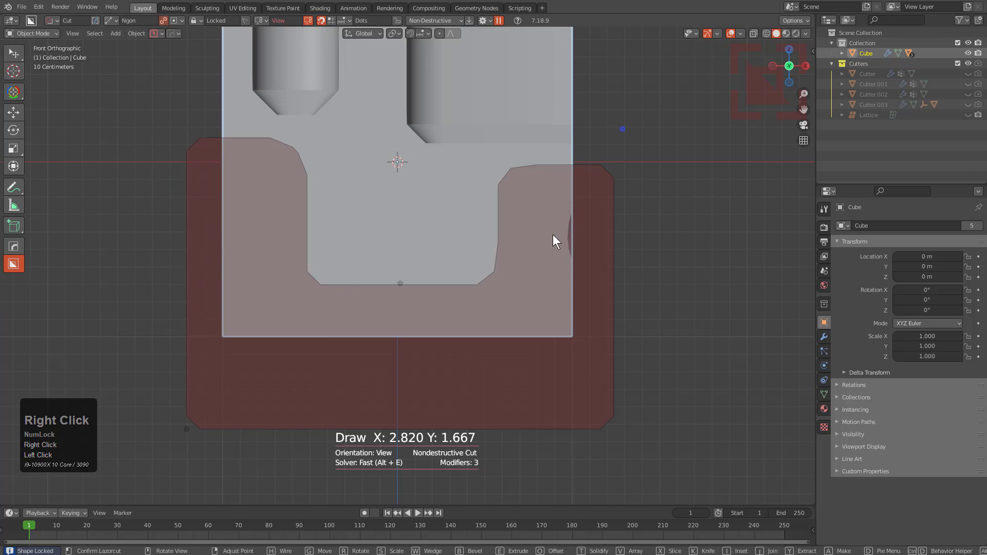
- Set the Ngon cutter's bevel to 7 segments, reduce its width to 0.064, and cancel the cut
key(d)
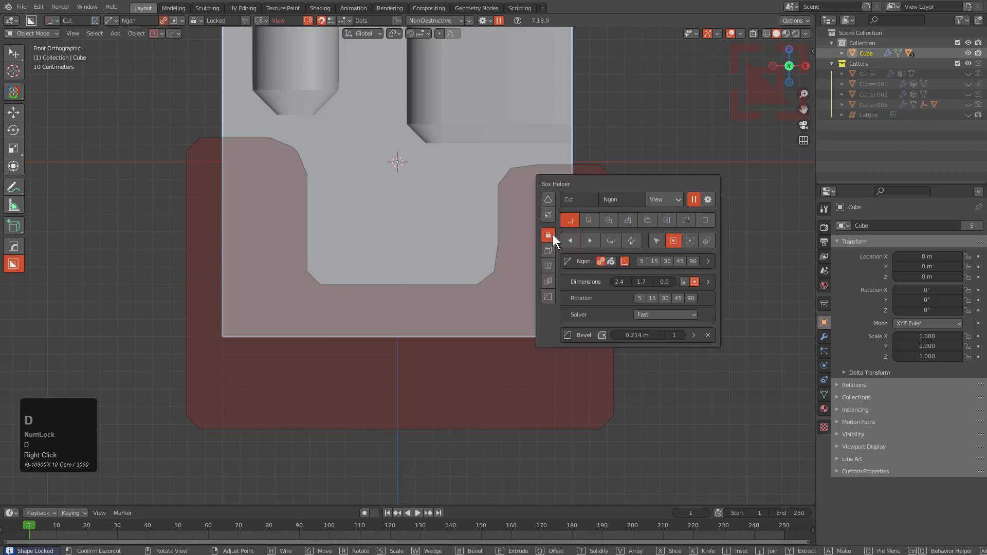
ctrl+scroll(673, 334, up, 3)
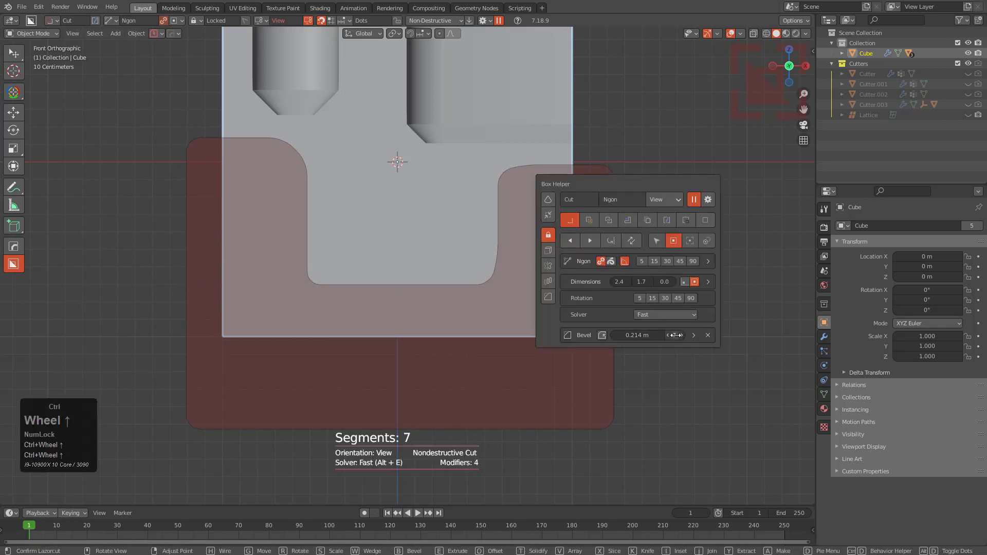
mouse_move(661, 339)
mouse_down()
mouse_move(627, 340)
mouse_move(668, 339)
mouse_move(637, 335)
mouse_up()
right_click(365, 196)
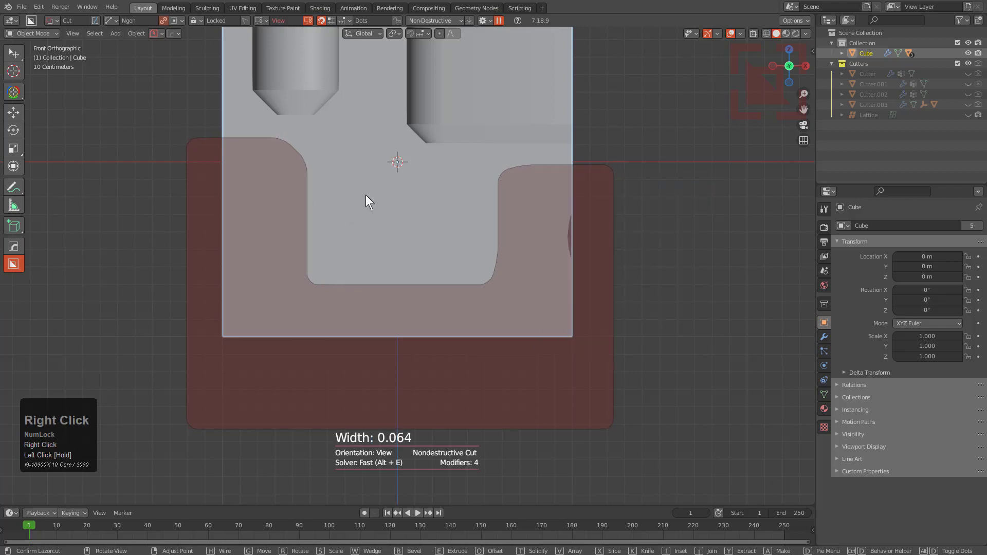
right_click(380, 188)
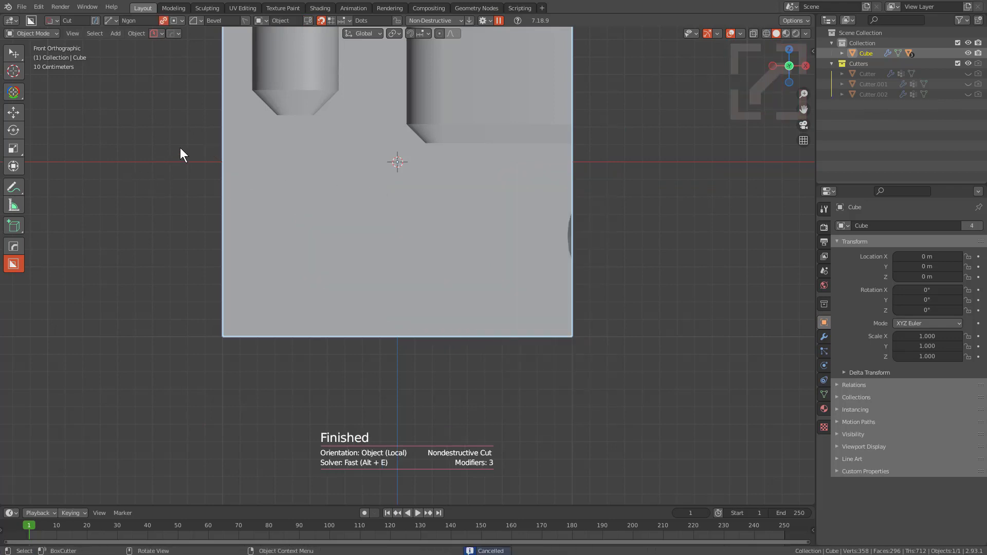
- In front orthographic view, draw a stepped Ngon cutter about 1.9 by 1.45 m around the cube's lower-left corner
drag(202, 138, 255, 137)
click(282, 168)
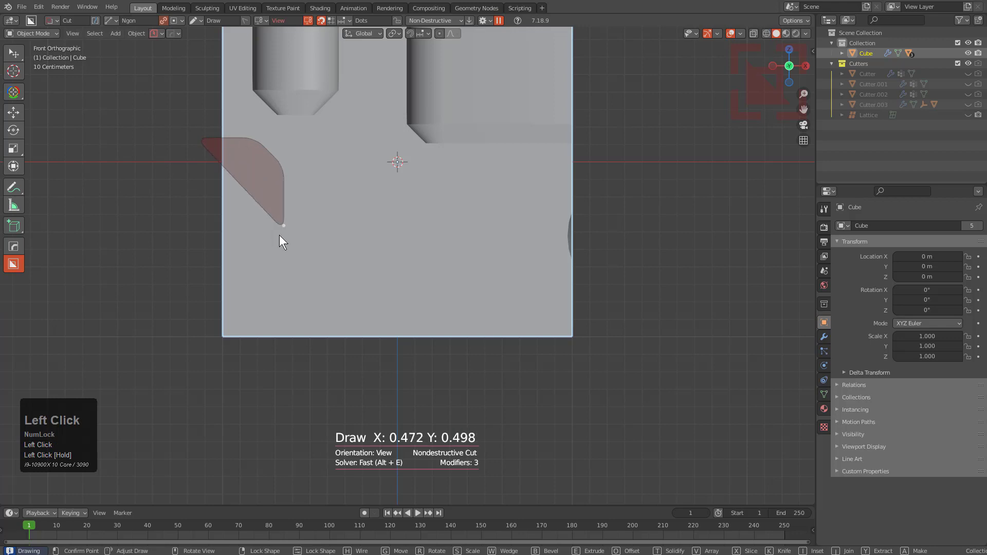
drag(279, 235, 288, 243)
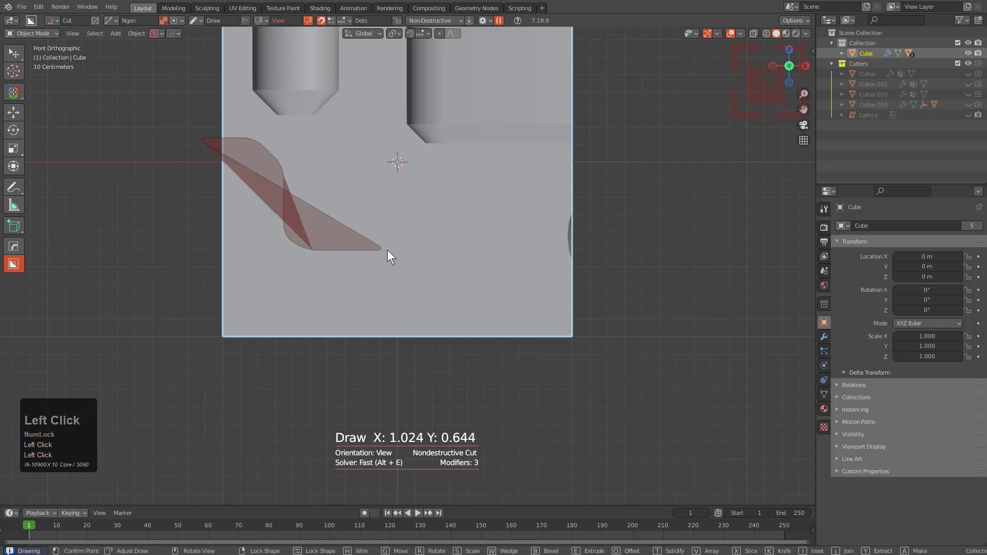
click(404, 235)
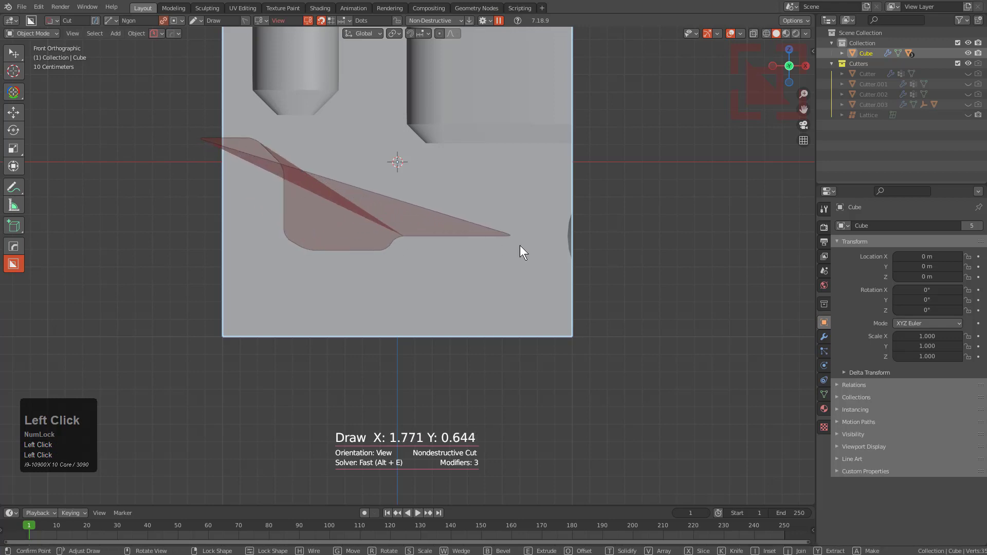
click(518, 241)
click(529, 254)
click(530, 319)
click(518, 329)
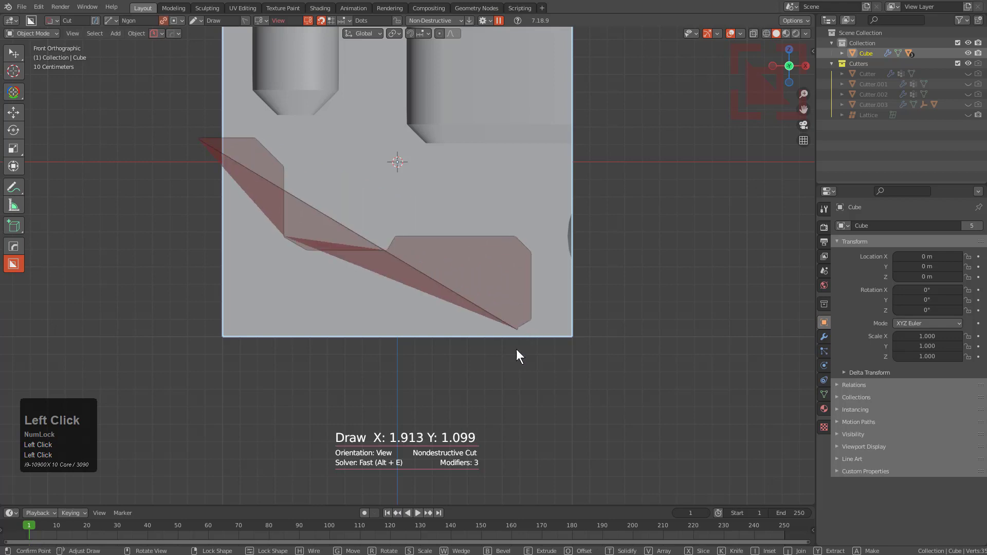
click(520, 392)
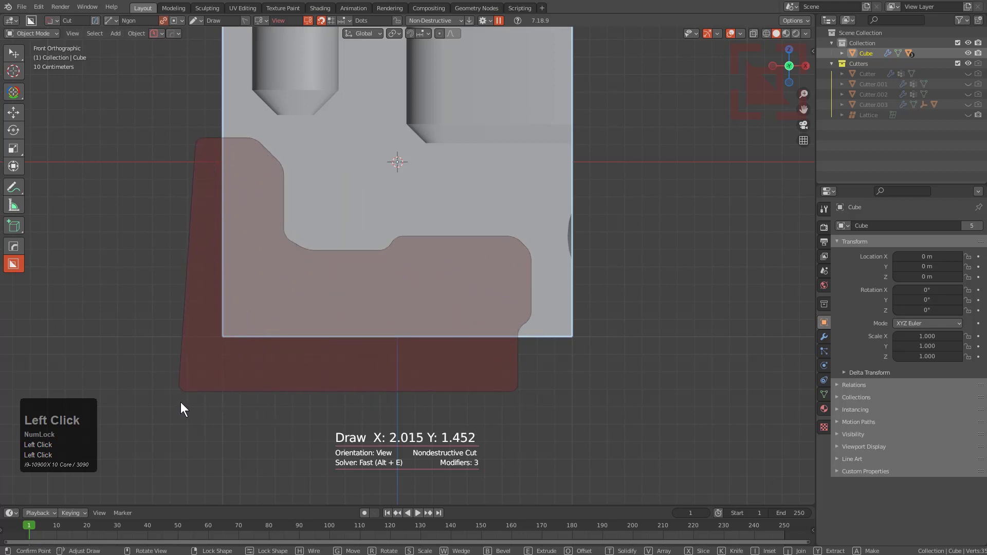
double_click(196, 391)
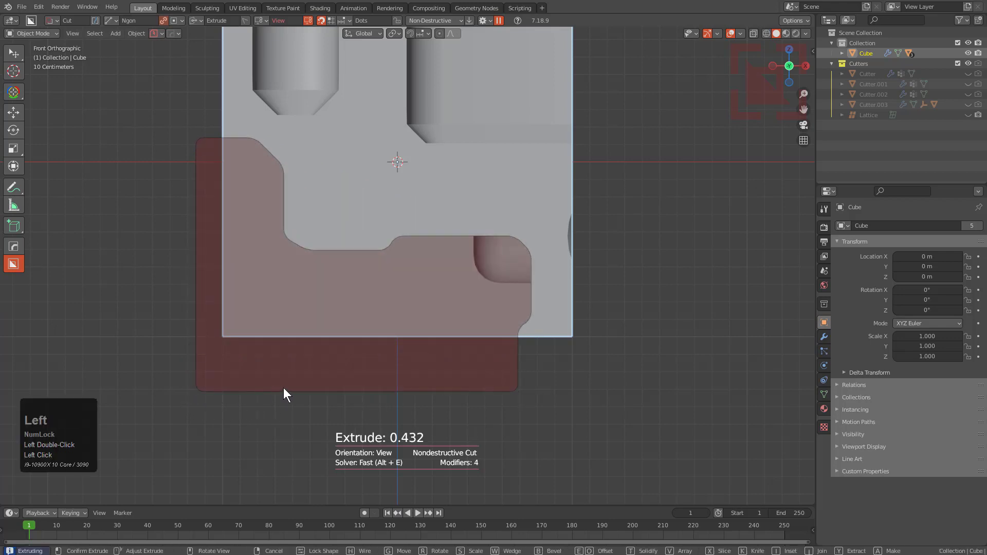
- Extrude the stepped Ngon cutter about 1.319 m deep and apply the cut to the cube
click(425, 371)
middle_drag(453, 308, 508, 266)
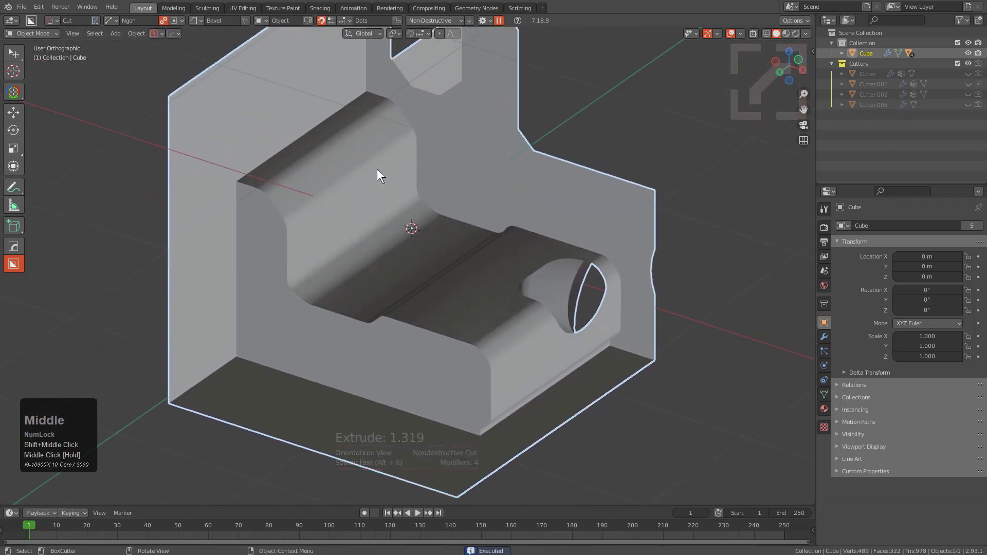
scroll(317, 149, down, 2)
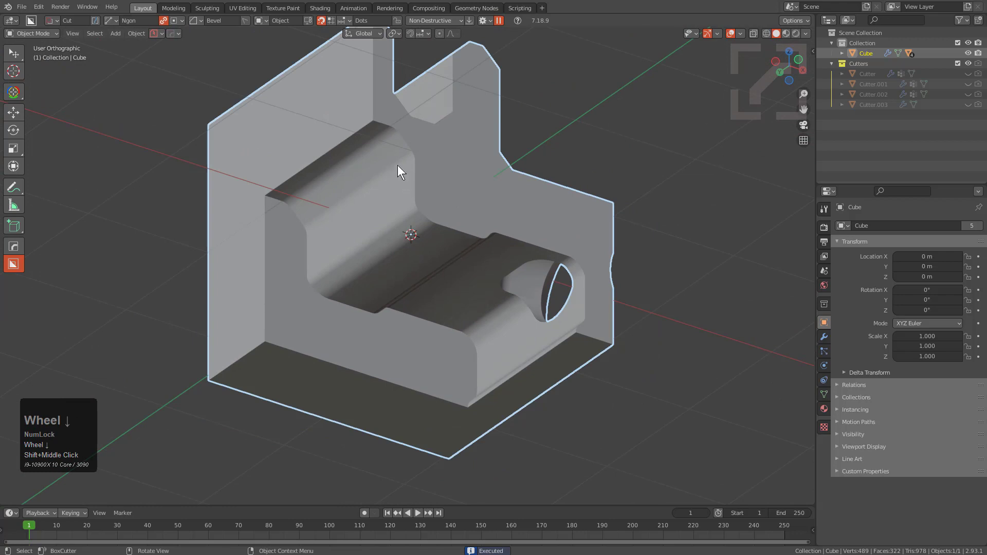
- In left orthographic view, draw a notched Ngon cutter about 0.67 by 2.18 m down the cube's back edge
middle_drag(370, 169, 431, 230)
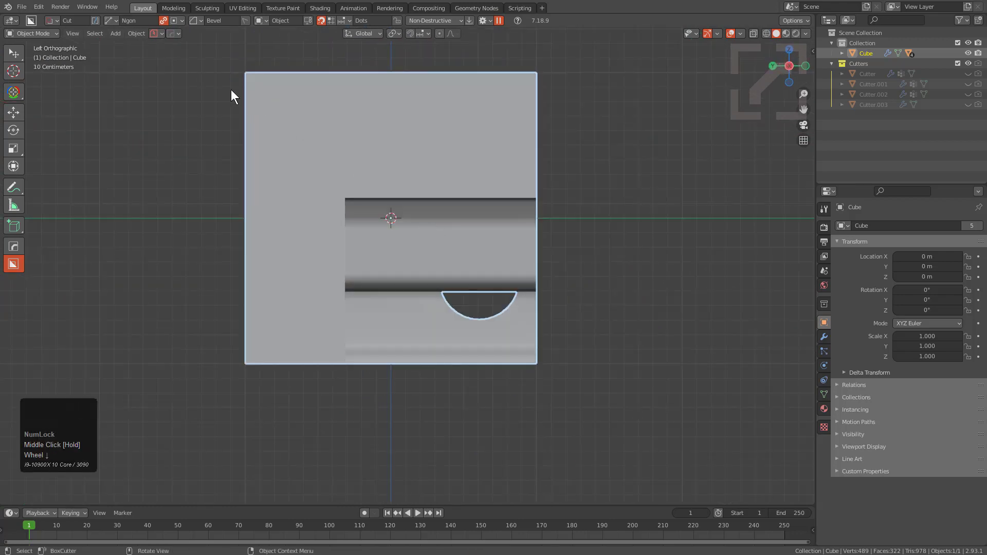
click(217, 97)
click(275, 96)
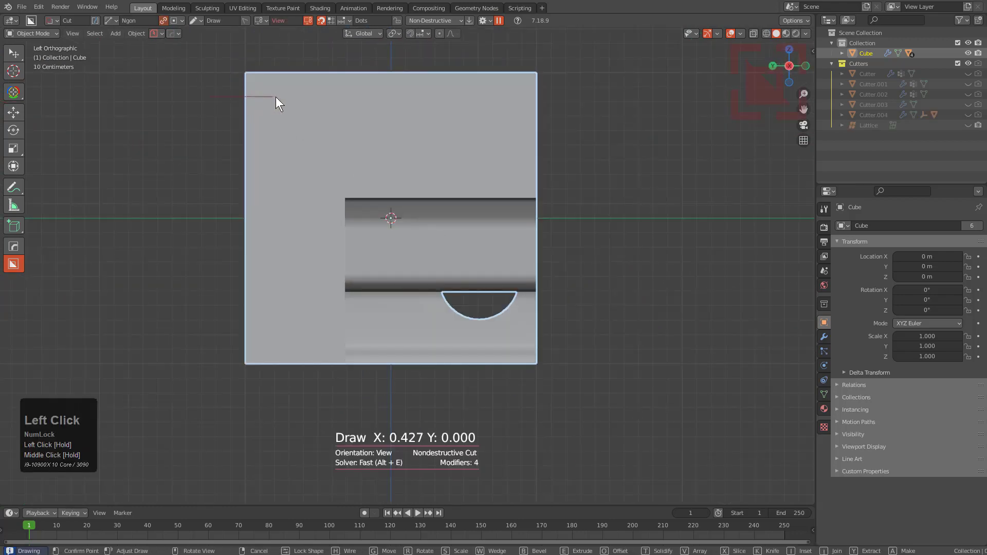
click(303, 120)
click(302, 210)
click(282, 224)
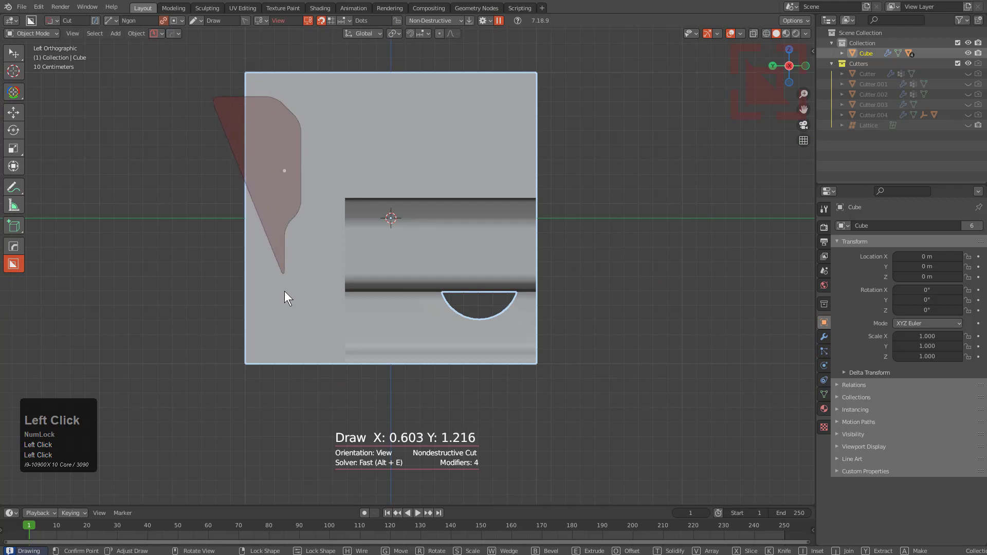
click(286, 307)
click(304, 326)
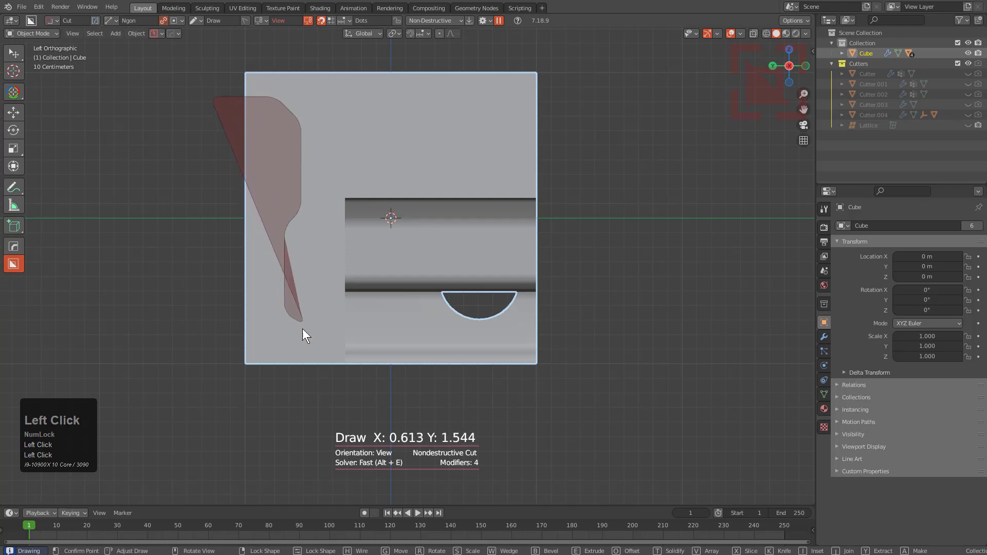
click(302, 413)
double_click(208, 418)
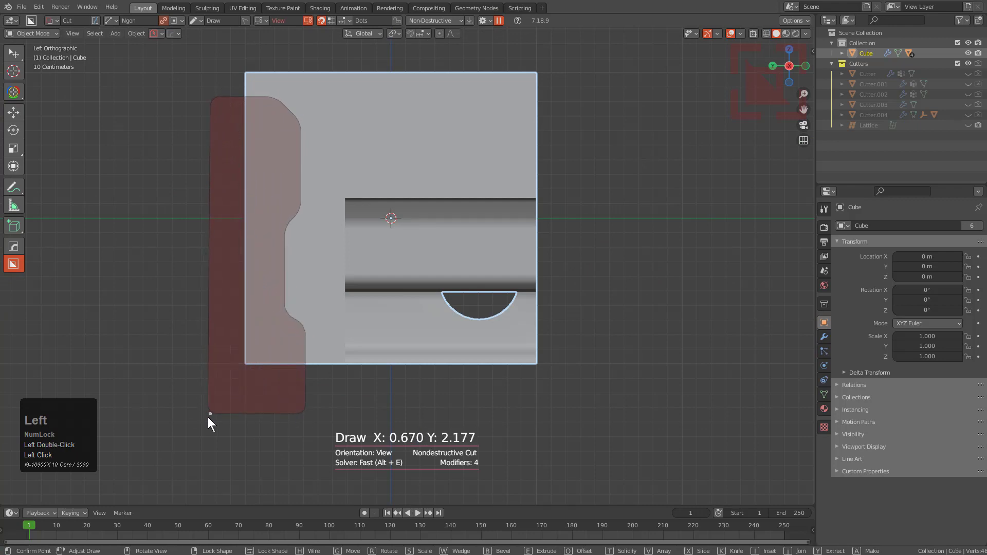
- Extrude the notched Ngon cutter about 2.015 m through the cube and apply the cut with the cutter kept visible and selected
middle_drag(297, 390, 142, 247)
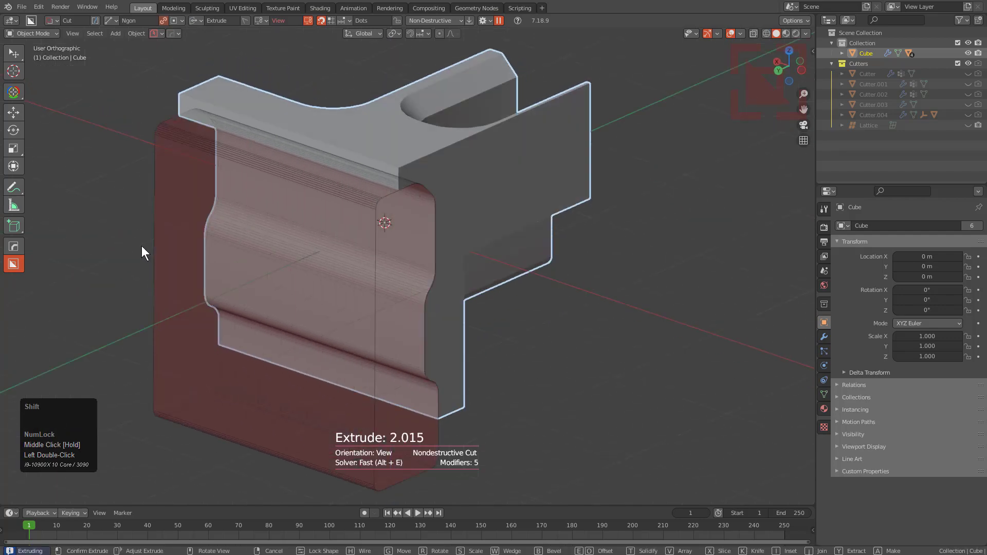
shift+click(142, 246)
middle_drag(293, 253, 319, 255)
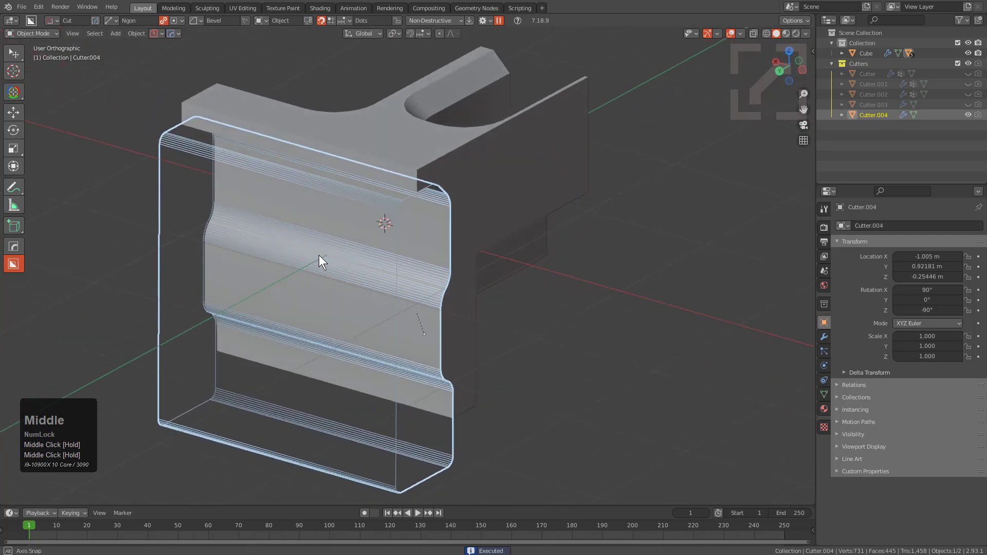
middle_drag(345, 297, 343, 276)
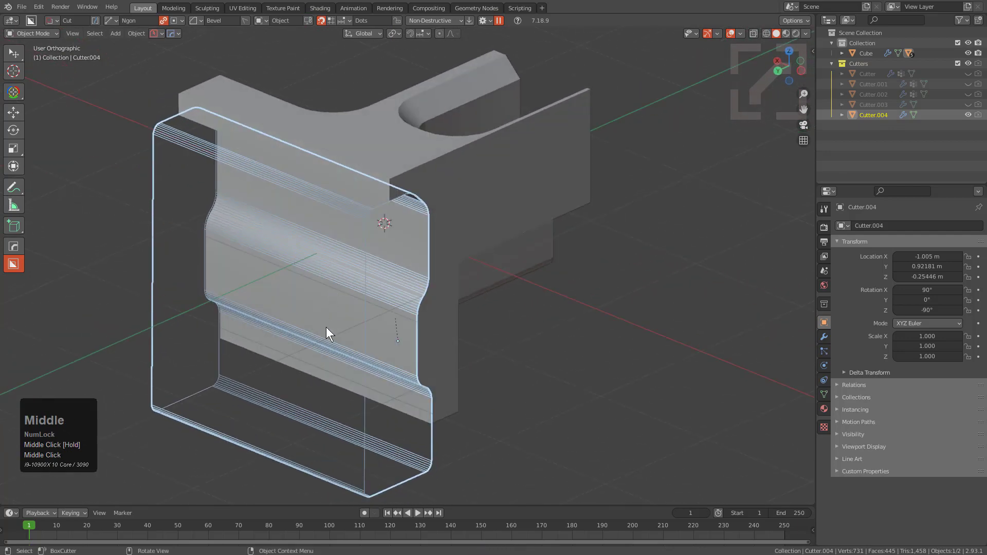
- In Edit Mode with see-through display, select six of the cutter's long bevelled edges, leaving out the middle inward-step edge
key(Tab)
middle_drag(325, 327, 307, 338)
key(2)
click(301, 415)
scroll(307, 338, up, 1)
shift+click(305, 349)
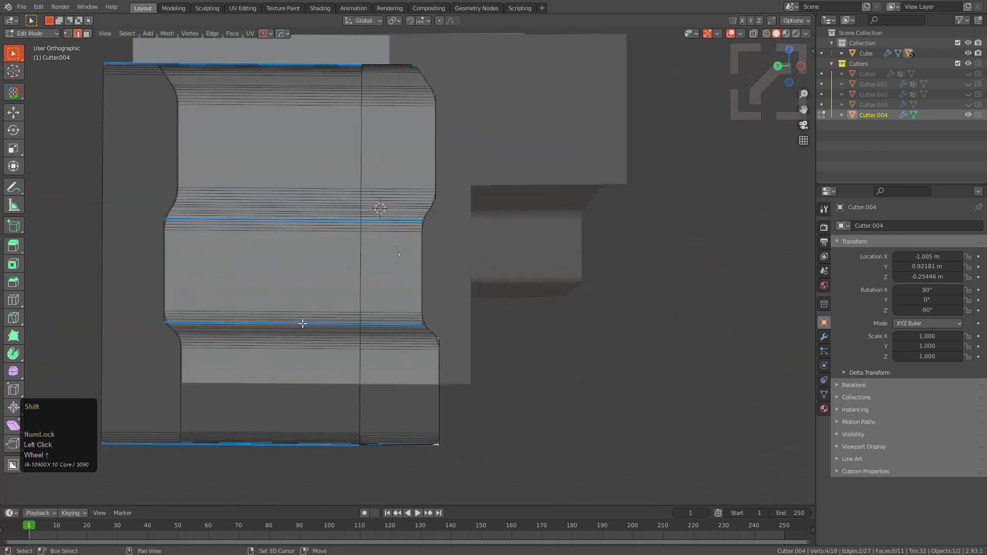
shift+click(303, 323)
middle_drag(236, 59, 309, 167)
key(alt+z)
shift+click(311, 162)
shift+click(282, 133)
- Mark the selected cutter edges with a bevel weight of 0.0 and return to the solid Object Mode view
scroll(233, 91, up, 2)
key(q)
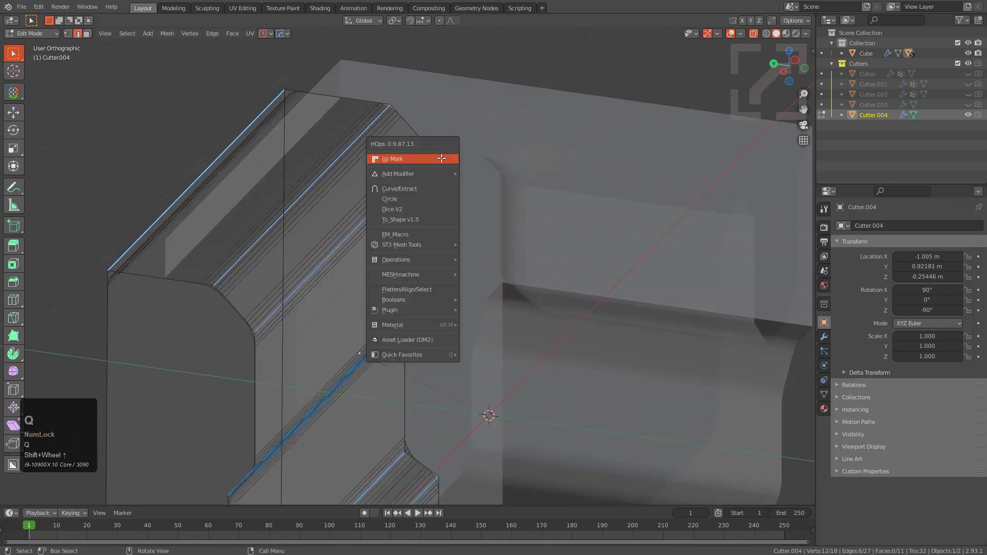
click(434, 162)
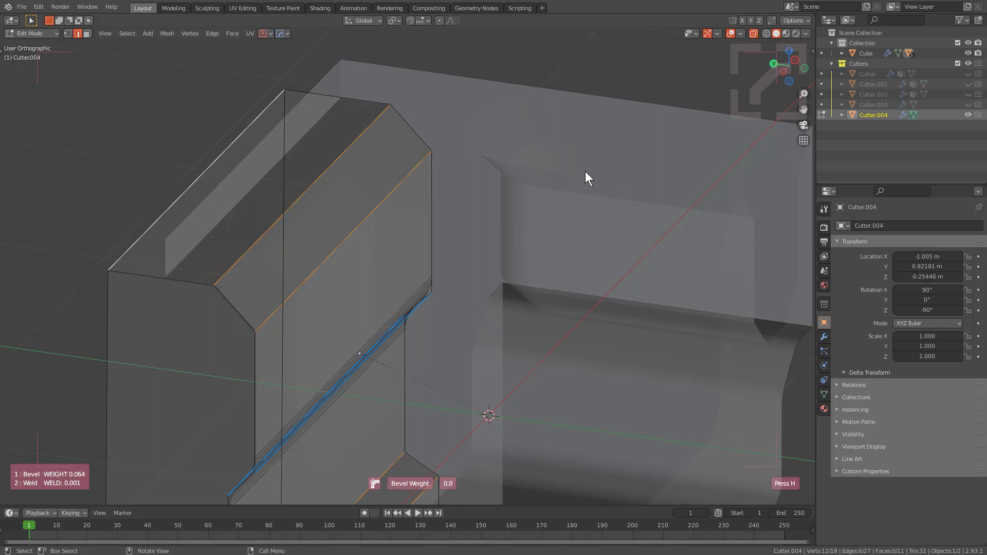
click(605, 172)
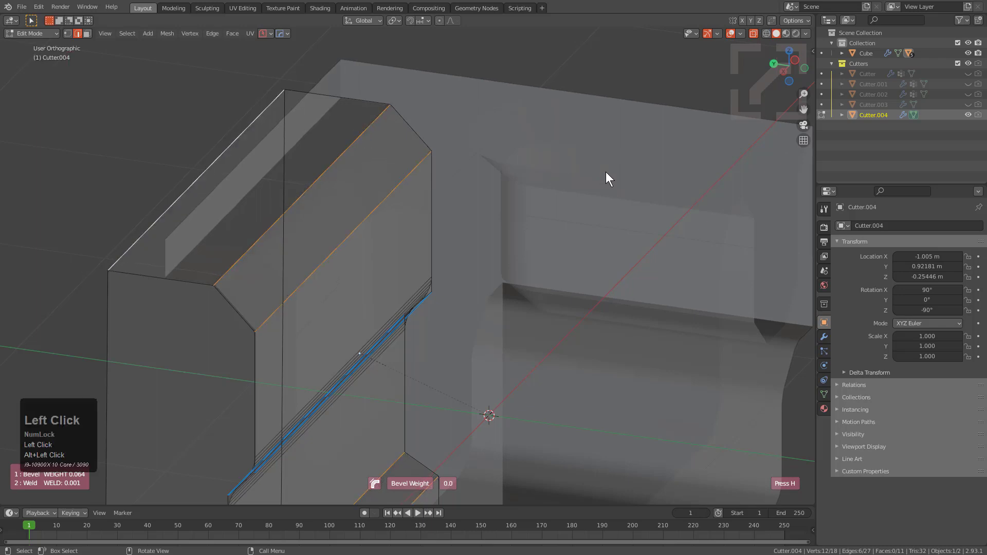
key(Tab)
alt+middle_drag(461, 178, 422, 236)
key(alt+z)
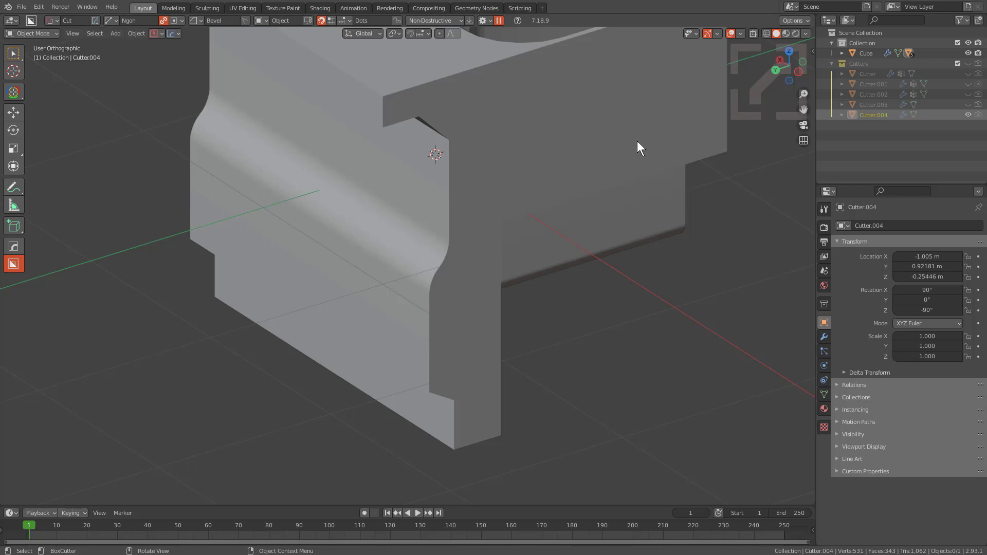
- Open the Box Helper and toggle the Ngon cutter's back face bevel on and off again
key(d)
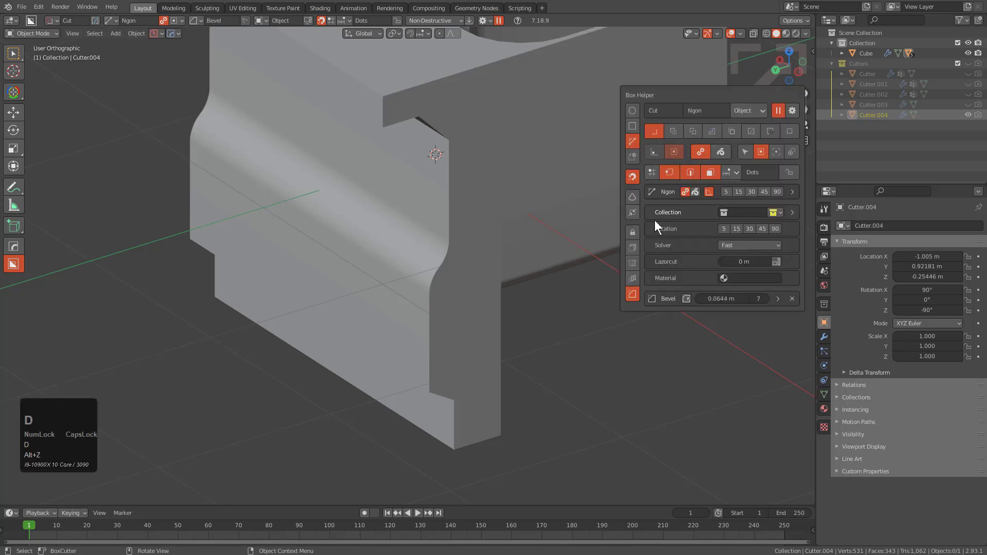
click(686, 298)
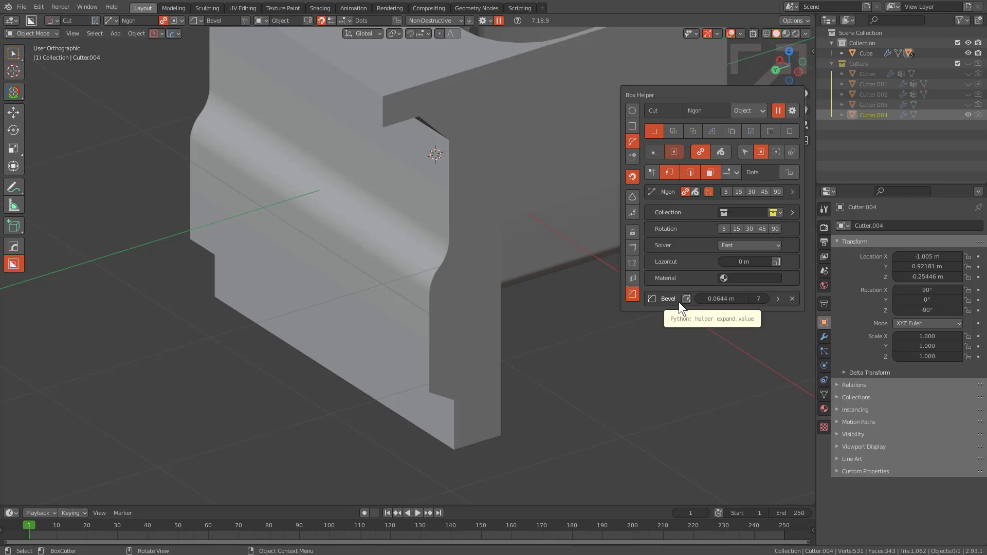
click(686, 300)
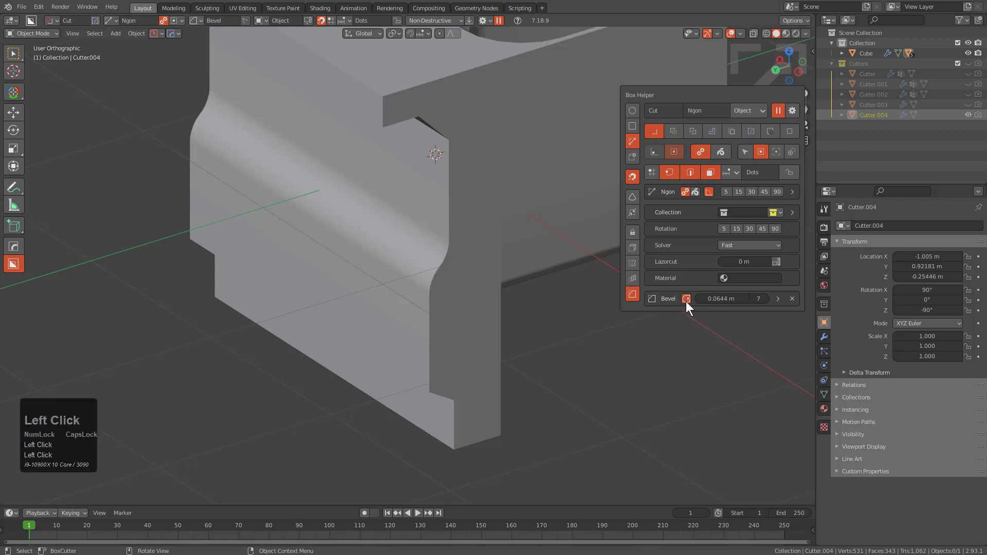
click(685, 301)
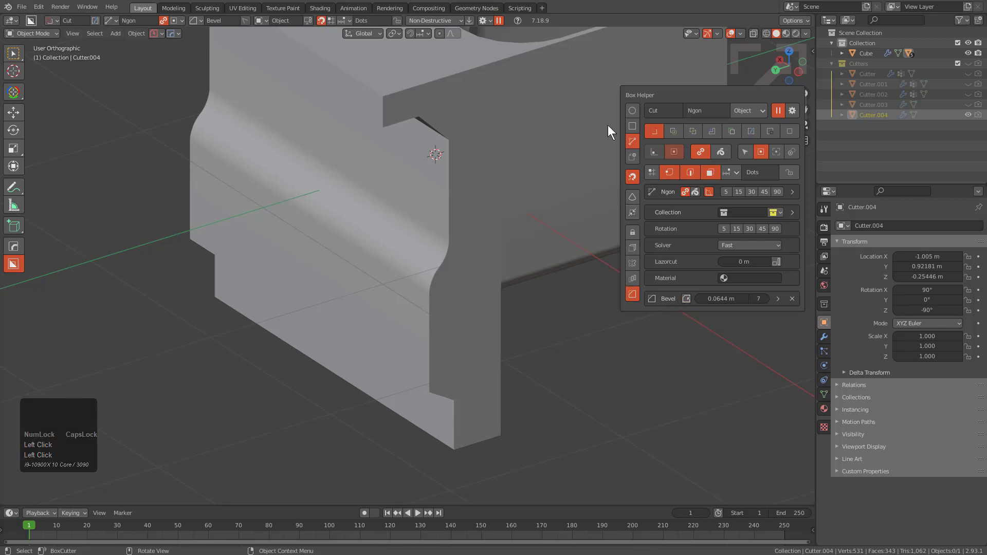
- Switch the cutter shape to Box, enable its back face bevel and disable its front face bevel
click(631, 127)
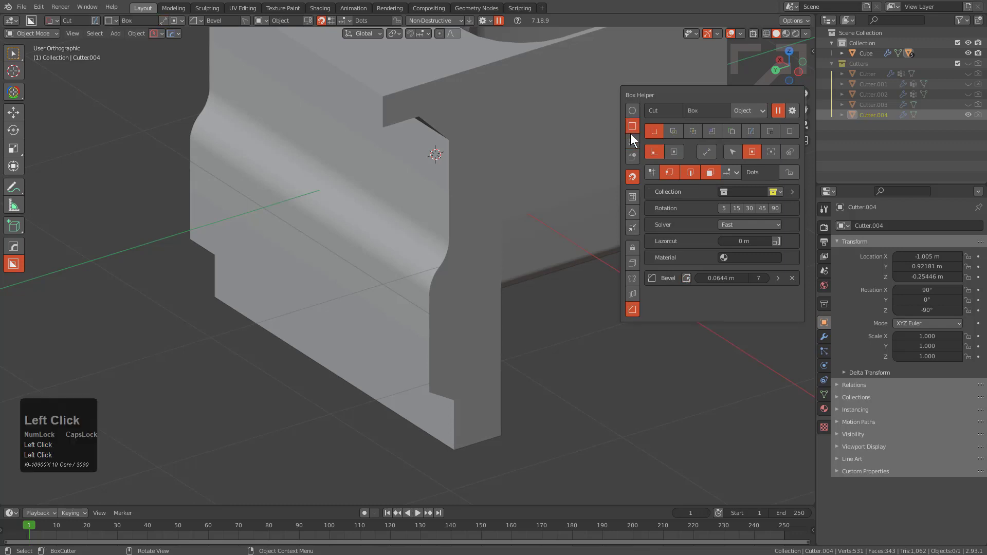
click(685, 281)
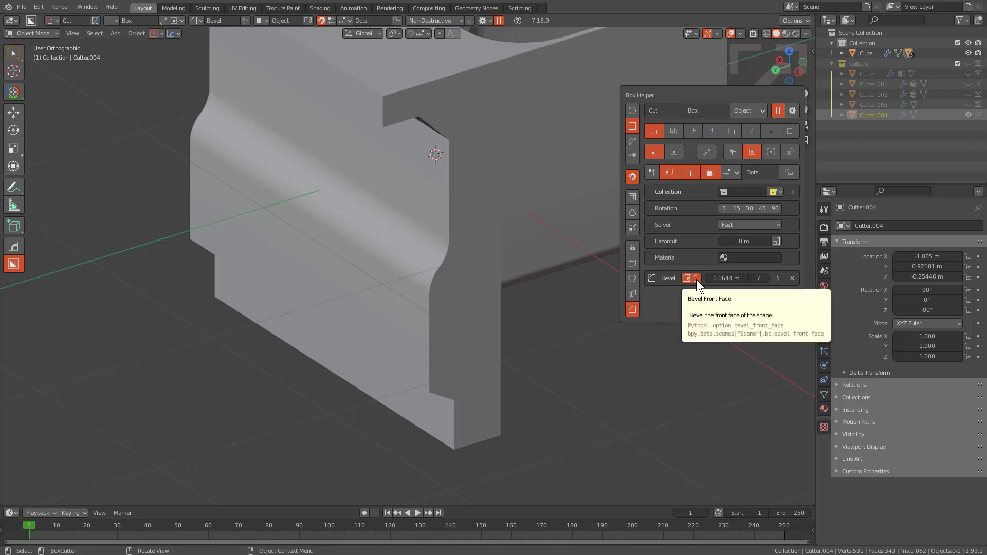
click(696, 279)
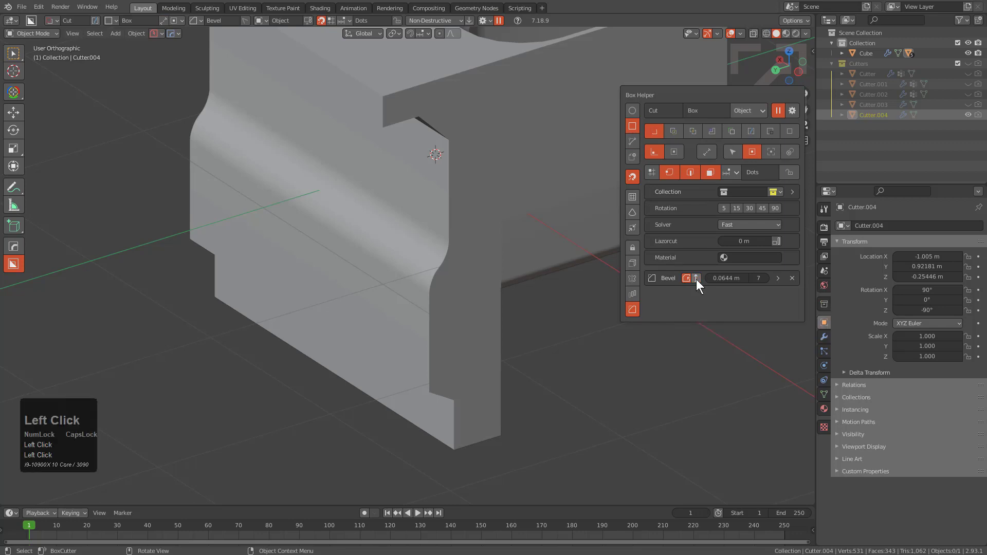
- Draw a box cutter about 0.7 by 1.1 by 0.4 m into the cube's side above the stepped cut and keep it locked
mouse_move(538, 128)
mouse_down()
mouse_move(580, 203)
mouse_move(634, 253)
mouse_up()
click(548, 128)
drag(548, 127, 662, 286)
middle_drag(616, 230, 469, 140)
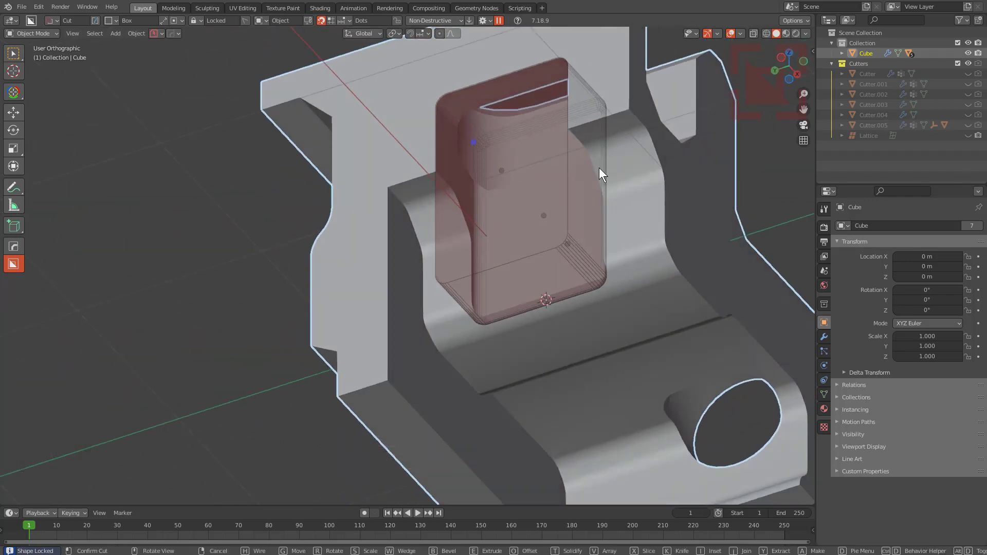
- Flip the box cutter's 2nd Bevel, turn off its lock and adjust its width to about 0.084
key(d)
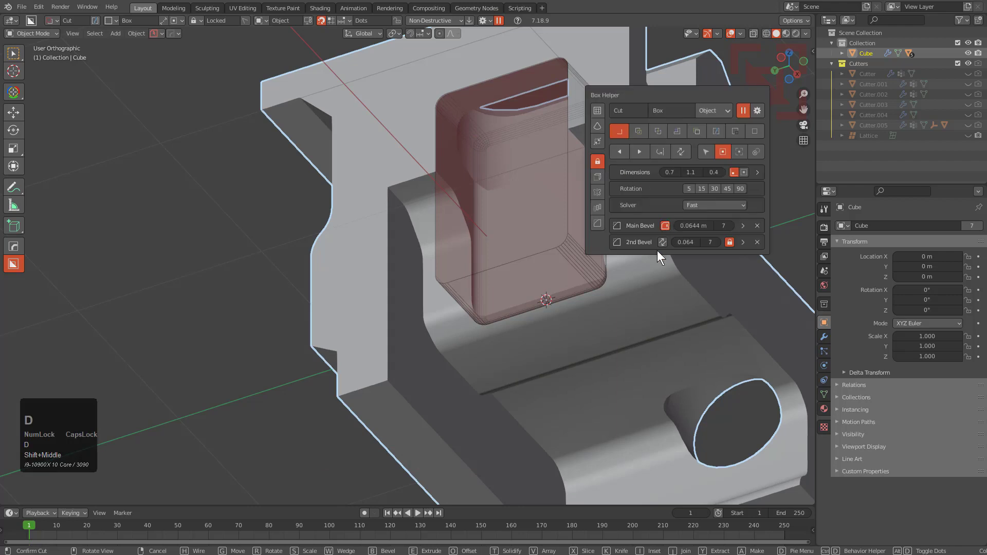
click(661, 240)
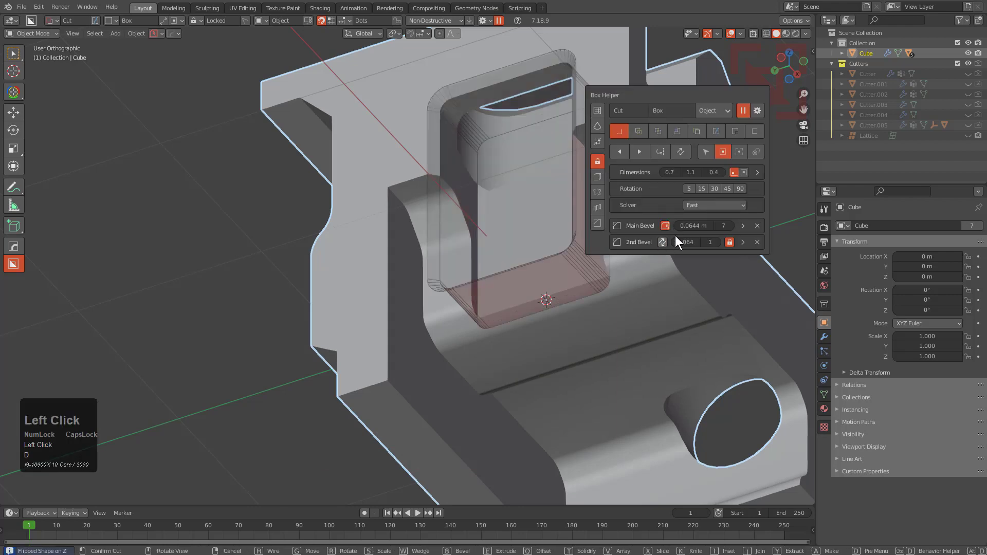
drag(685, 242, 714, 243)
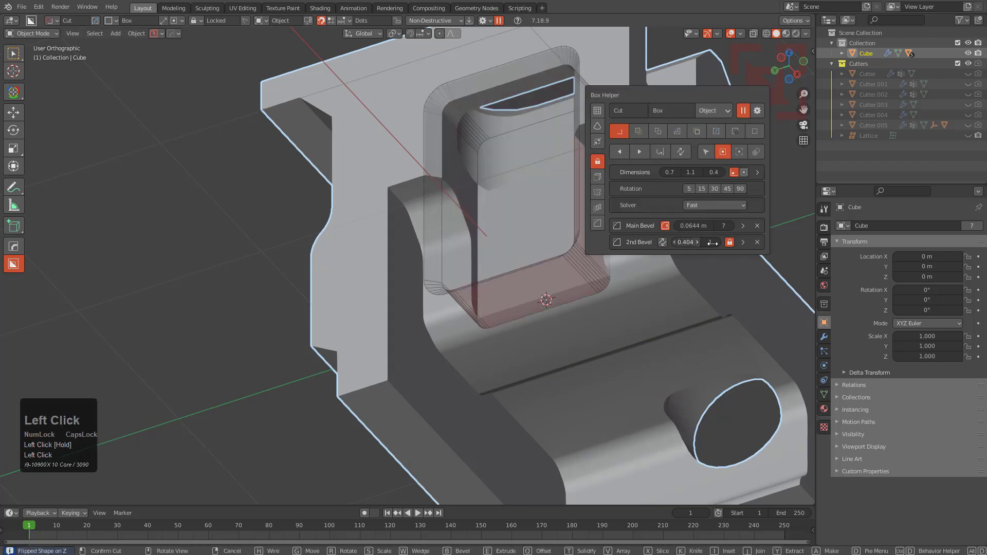
click(729, 243)
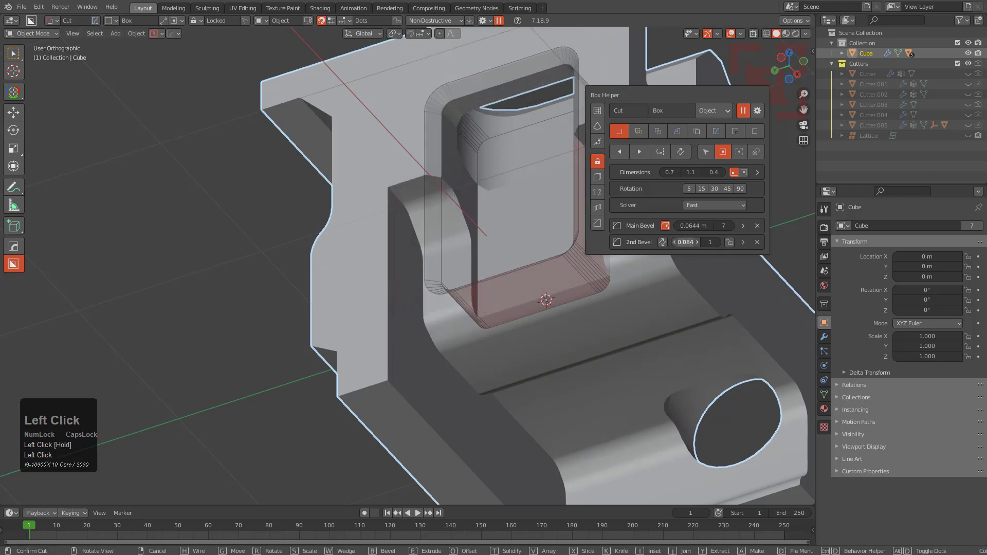